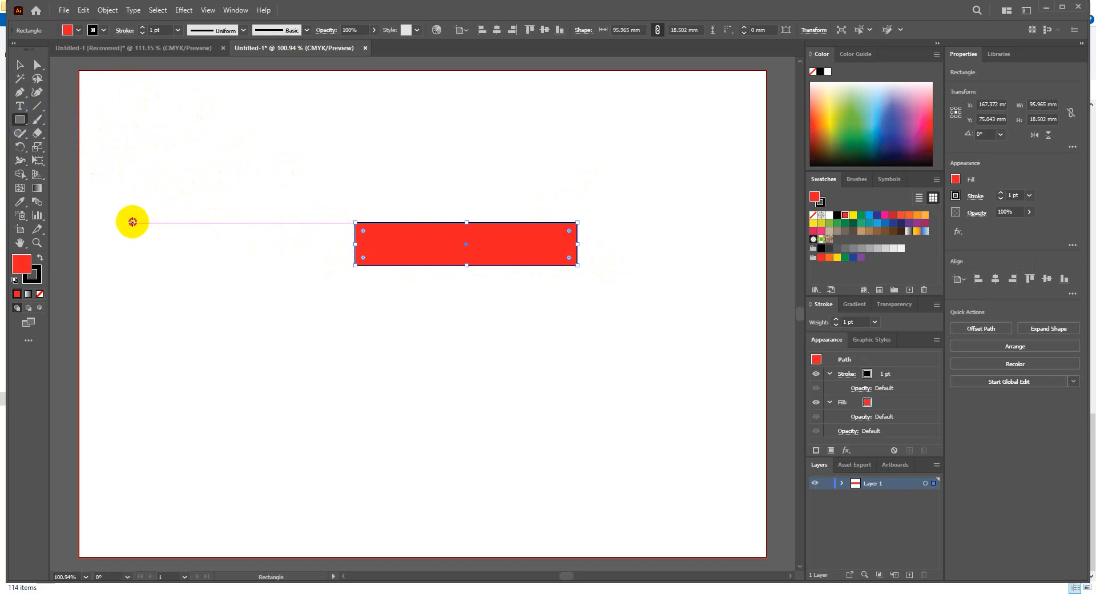
Draw a rectangle about 86 × 18.5 mm beside the existing one and merge the facing corner anchors of both into points.
{"action": "left_click_drag", "start_coordinate": [132, 222], "coordinate": [332, 266]}
{"action": "scroll", "coordinate": [293, 247], "scroll_direction": "down", "scroll_amount": 2}
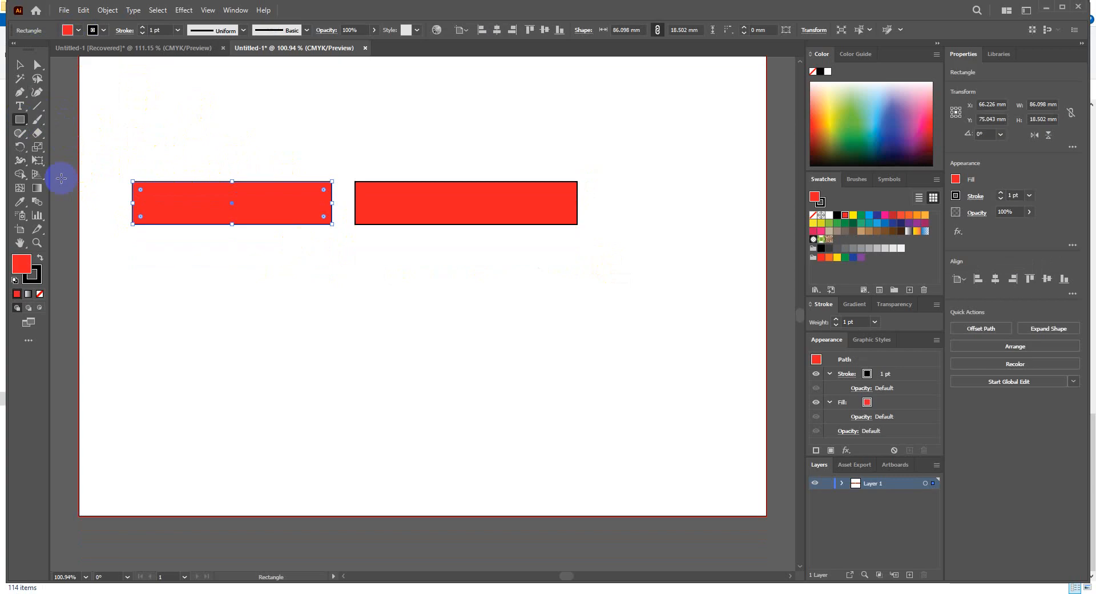
{"action": "left_click", "coordinate": [36, 65]}
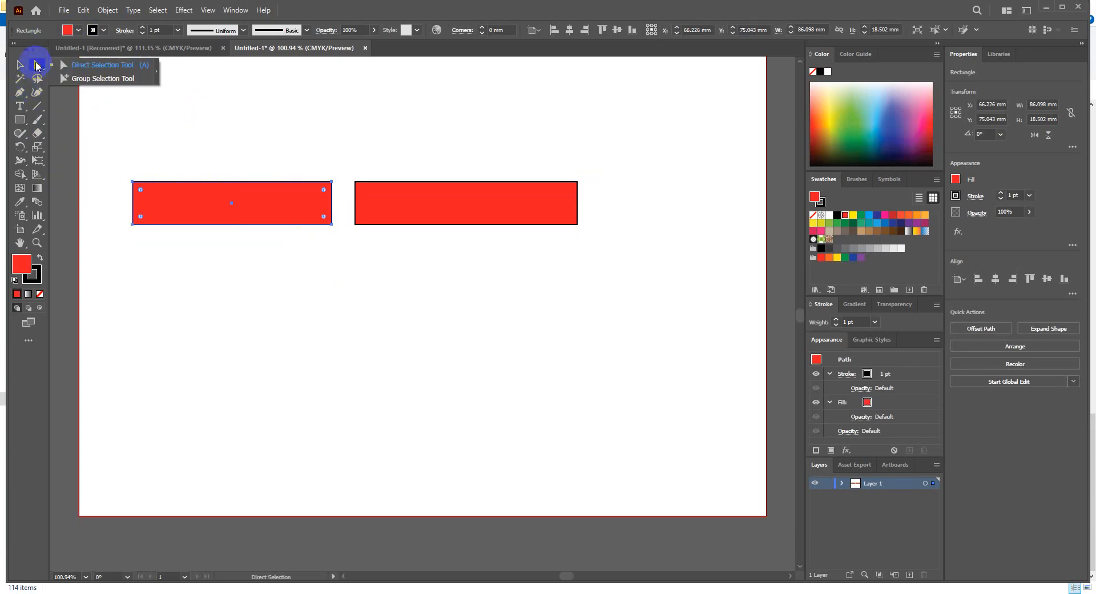
{"action": "left_click", "coordinate": [341, 188]}
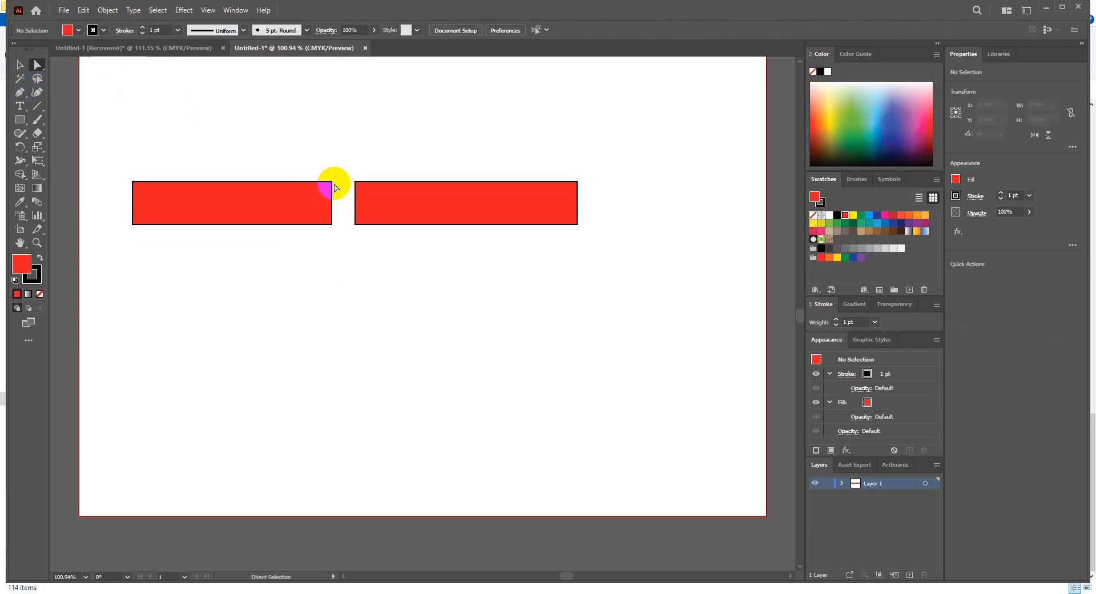
{"action": "left_click_drag", "start_coordinate": [331, 182], "coordinate": [355, 202]}
{"action": "left_click", "coordinate": [356, 182]}
{"action": "scroll", "coordinate": [288, 202], "scroll_direction": "down", "scroll_amount": 2}
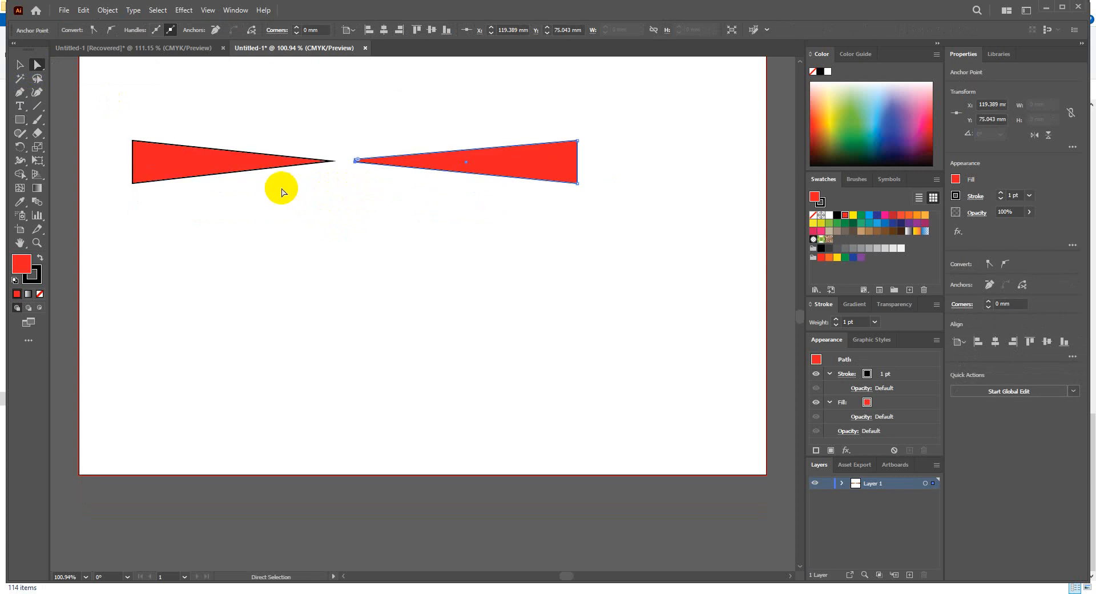
Delete both tapered red shapes from the artboard.
{"action": "left_click", "coordinate": [17, 68]}
{"action": "left_click_drag", "start_coordinate": [88, 95], "coordinate": [657, 249]}
{"action": "key", "text": "Delete"}
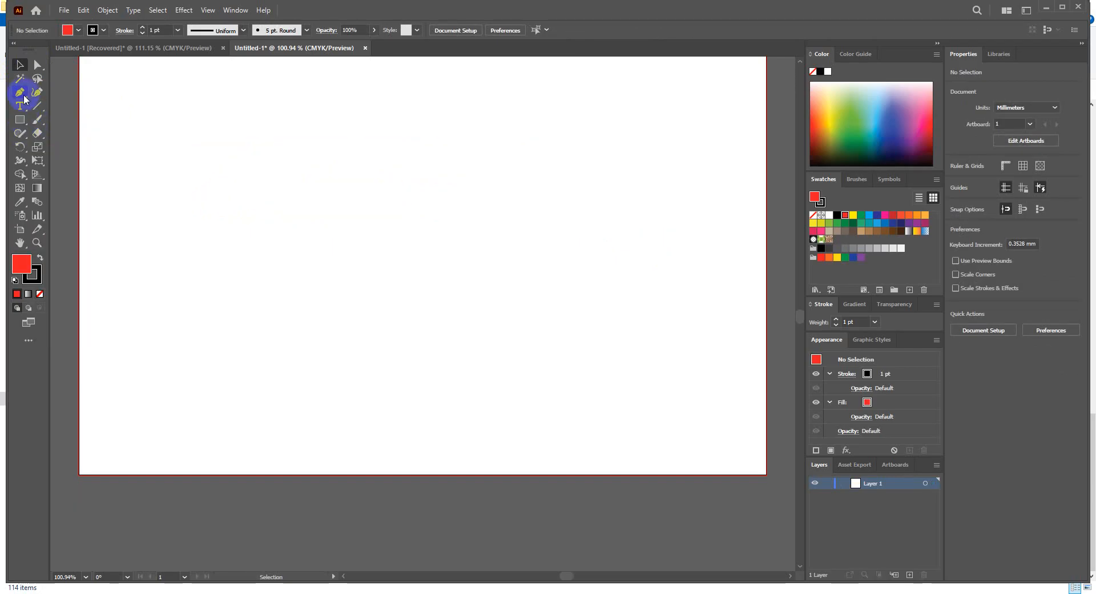
Draw a wavy open path of three anchor points across the artboard with the Pen tool.
{"action": "left_click_drag", "start_coordinate": [20, 92], "coordinate": [82, 109]}
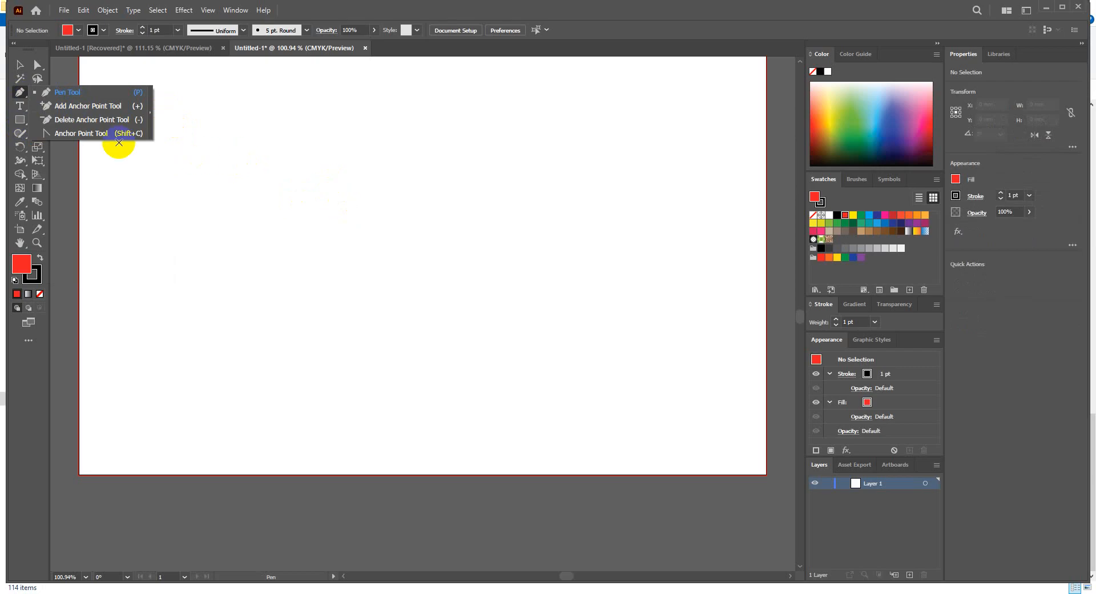
{"action": "left_click", "coordinate": [76, 93]}
{"action": "left_click_drag", "start_coordinate": [169, 231], "coordinate": [445, 187]}
{"action": "left_click_drag", "start_coordinate": [500, 285], "coordinate": [673, 176]}
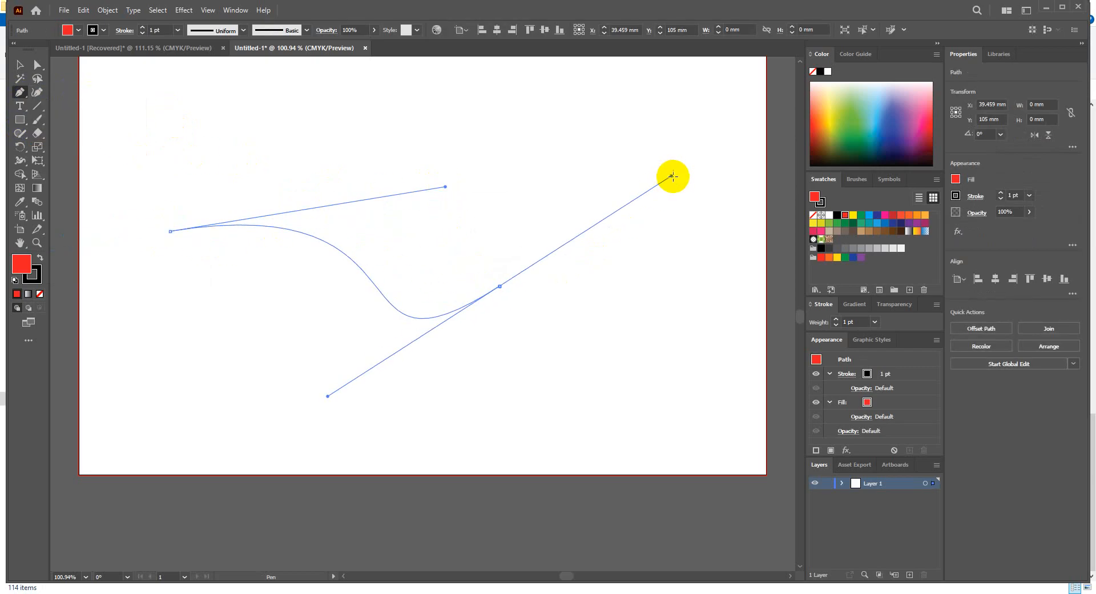
{"action": "left_click", "coordinate": [668, 250]}
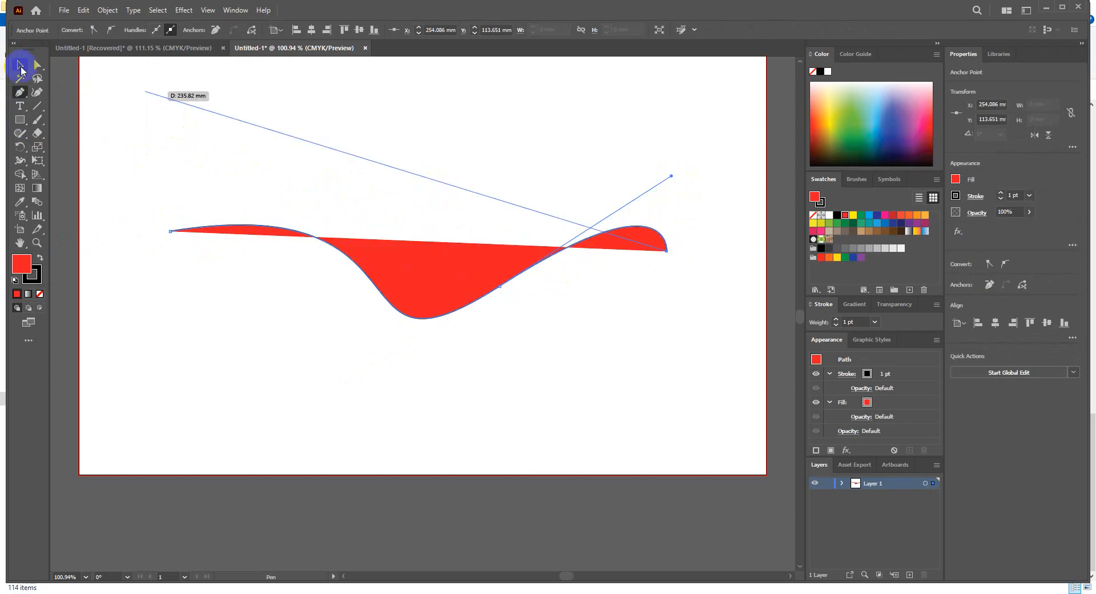
Delete the red-filled wavy path.
{"action": "left_click", "coordinate": [21, 67]}
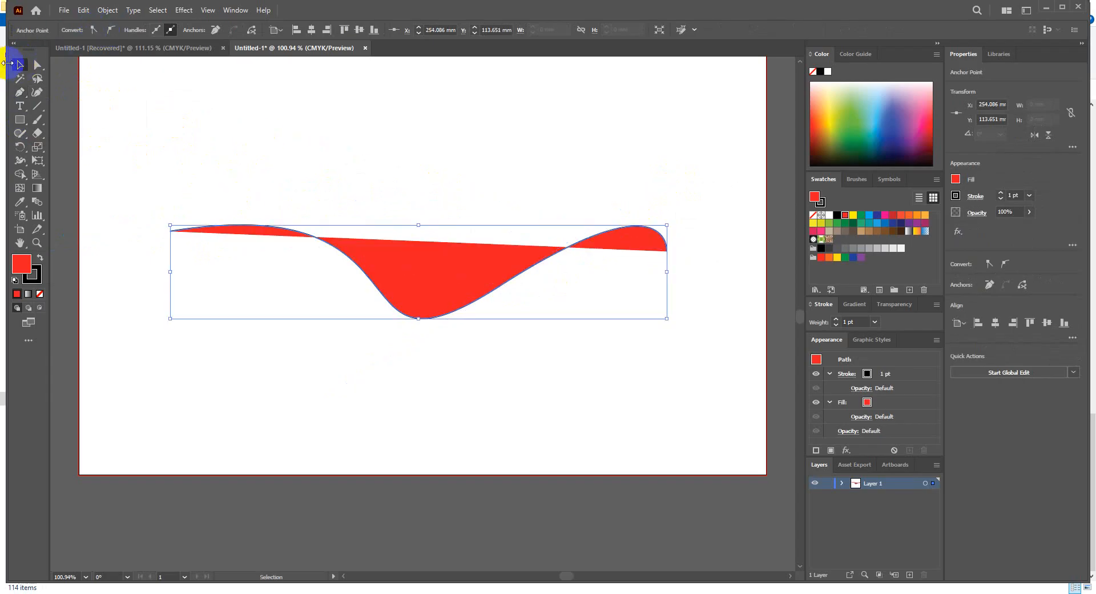
{"action": "left_click_drag", "start_coordinate": [284, 323], "coordinate": [658, 400]}
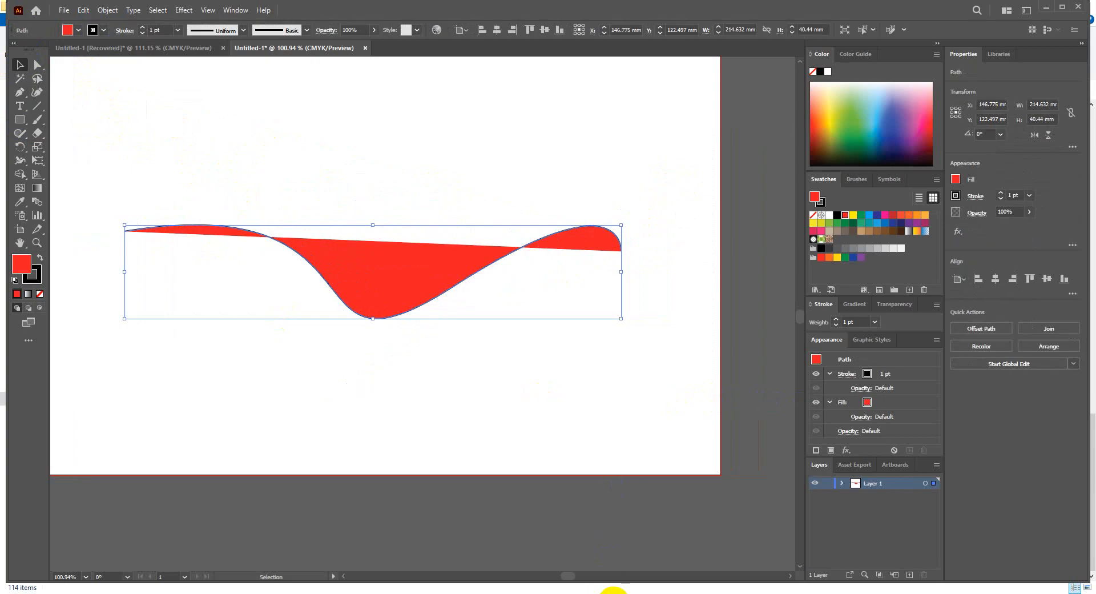
{"action": "key", "text": "Delete"}
Draw a wavy freehand curve about 194 × 60 mm across the artboard with the Pencil tool.
{"action": "key", "text": "n"}
{"action": "mouse_move", "coordinate": [166, 284]}
{"action": "left_mouse_down"}
{"action": "mouse_move", "coordinate": [231, 278]}
{"action": "mouse_move", "coordinate": [316, 238]}
{"action": "mouse_move", "coordinate": [411, 216]}
{"action": "mouse_move", "coordinate": [498, 238]}
{"action": "mouse_move", "coordinate": [580, 204]}
{"action": "mouse_move", "coordinate": [615, 148]}
{"action": "left_mouse_up"}
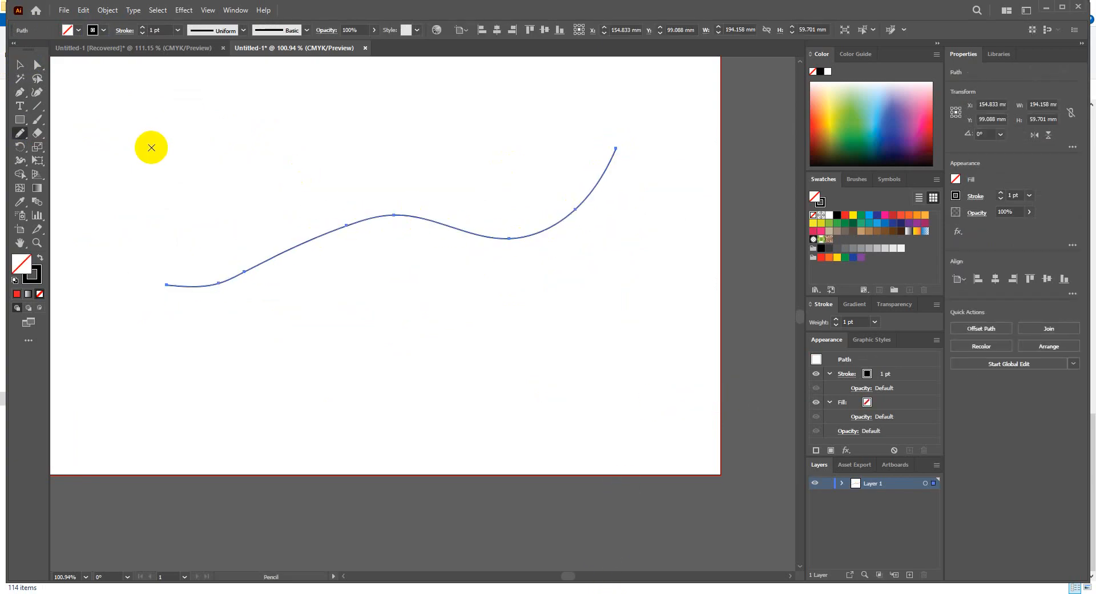
{"action": "left_click", "coordinate": [224, 48]}
Raise the curve's stroke weight through 9 pt and 10 pt to 20 pt.
{"action": "left_click", "coordinate": [178, 32]}
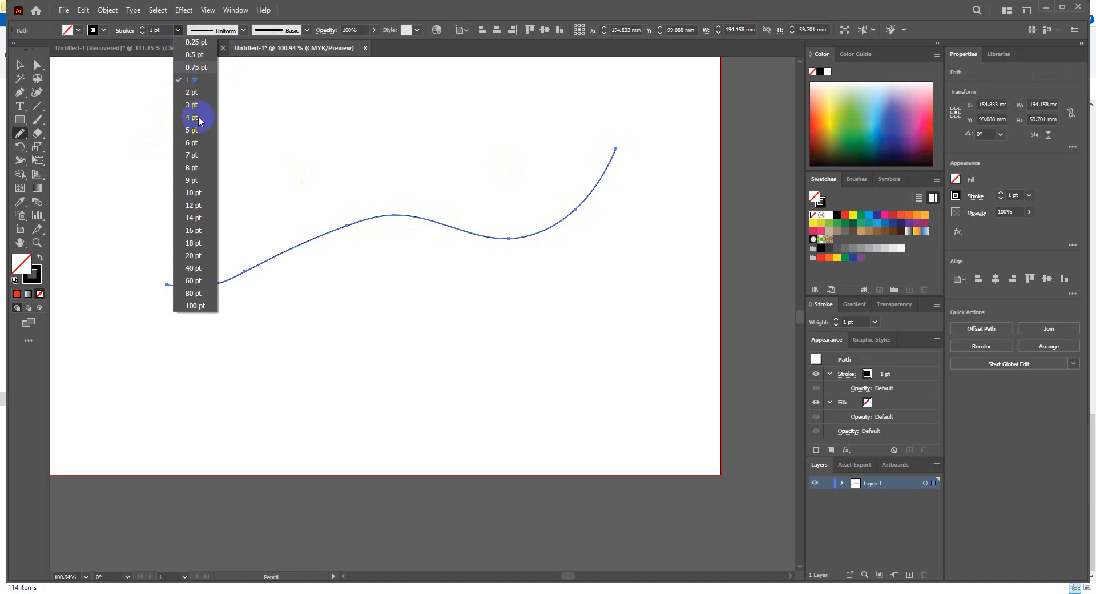
{"action": "left_click", "coordinate": [194, 179]}
{"action": "scroll", "coordinate": [175, 251], "scroll_direction": "down", "scroll_amount": 1}
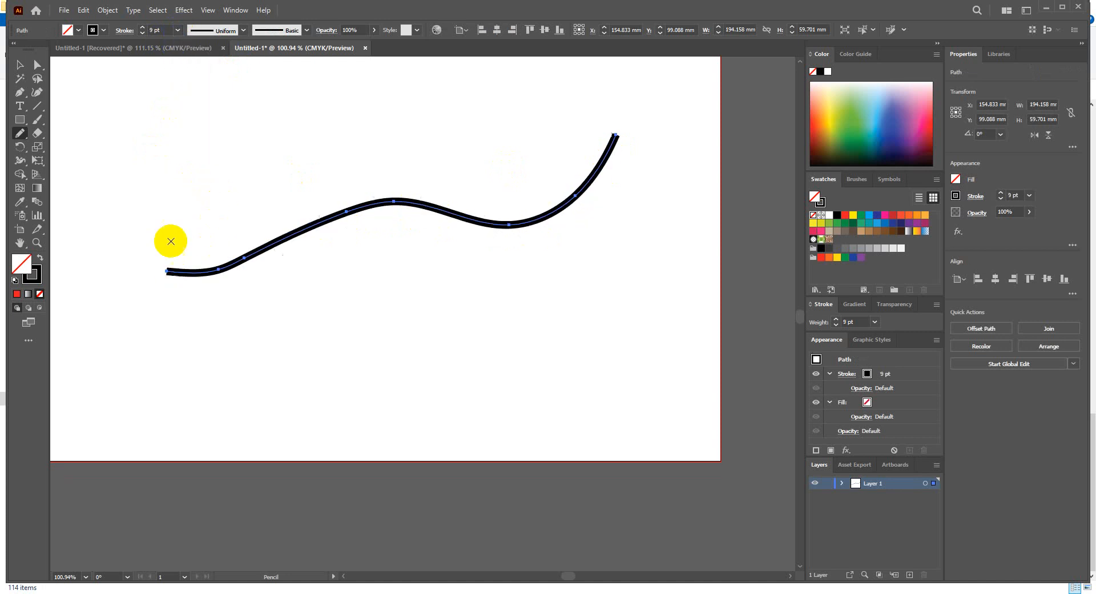
{"action": "left_click", "coordinate": [178, 31]}
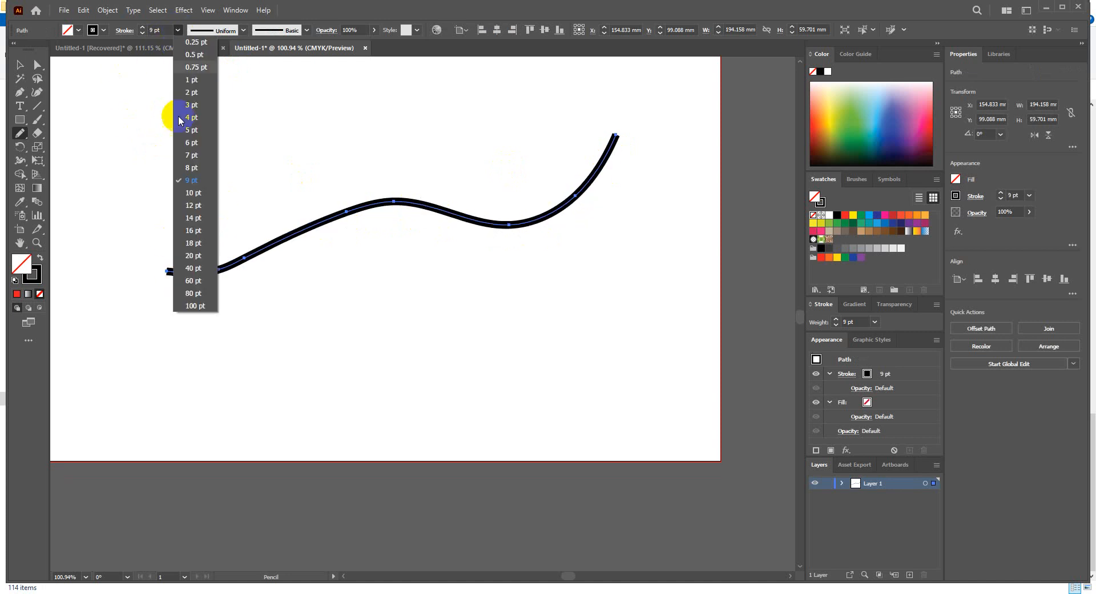
{"action": "left_click", "coordinate": [194, 194]}
{"action": "left_click", "coordinate": [178, 31]}
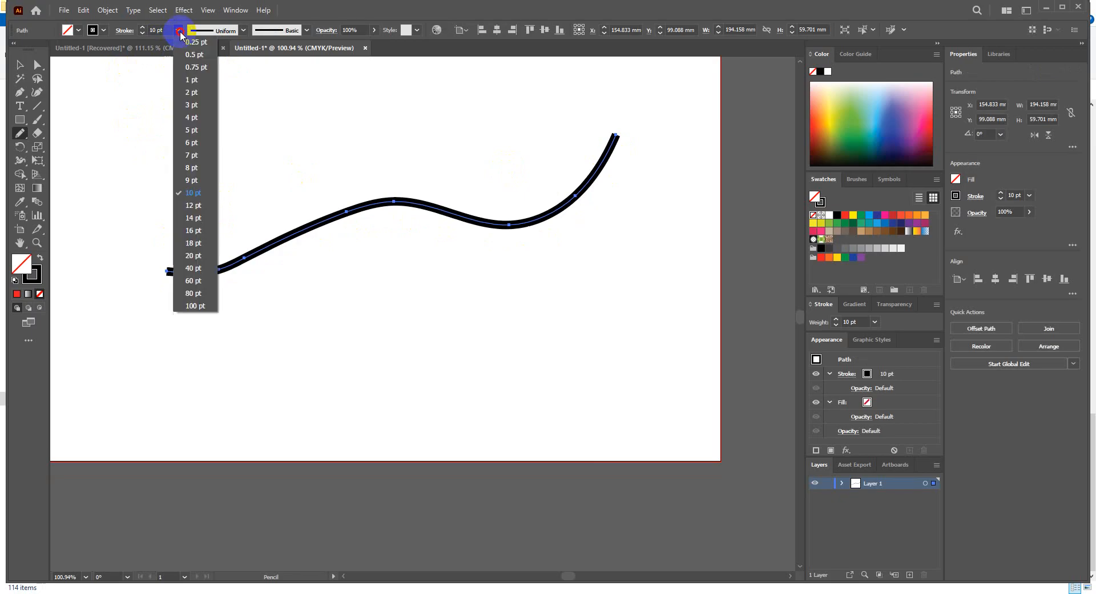
{"action": "left_click", "coordinate": [191, 257]}
Taper the thick curve's lower-left end down to a point with the Width tool.
{"action": "scroll", "coordinate": [182, 269], "scroll_direction": "down", "scroll_amount": 4}
{"action": "left_click_drag", "start_coordinate": [172, 265], "coordinate": [222, 367]}
{"action": "key", "text": "ctrl+plus"}
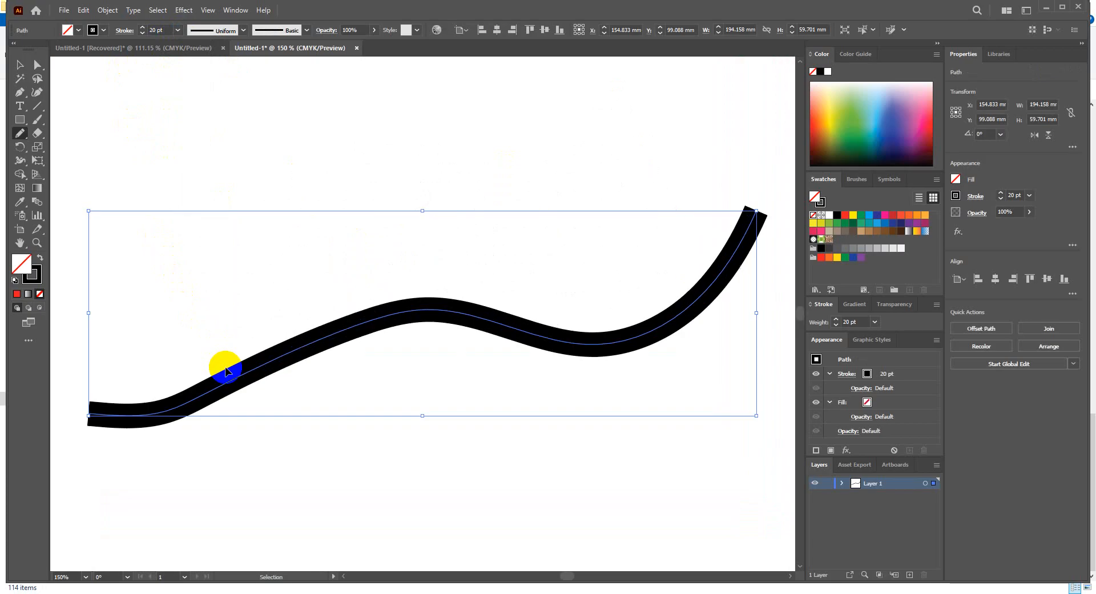
{"action": "scroll", "coordinate": [227, 368], "scroll_direction": "down", "scroll_amount": 3}
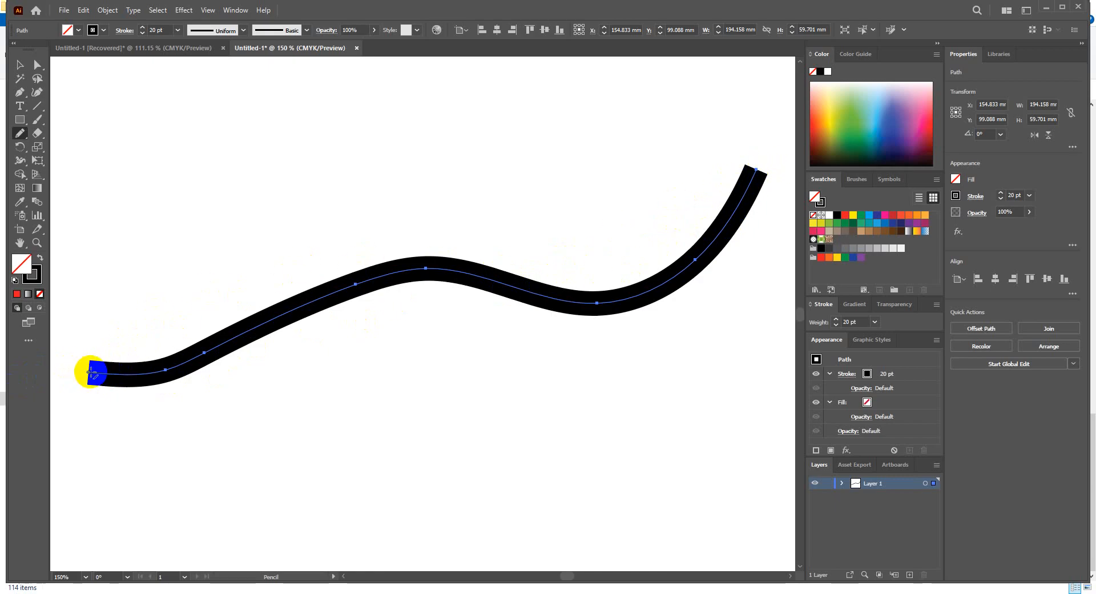
{"action": "scroll", "coordinate": [89, 372], "scroll_direction": "down", "scroll_amount": 2}
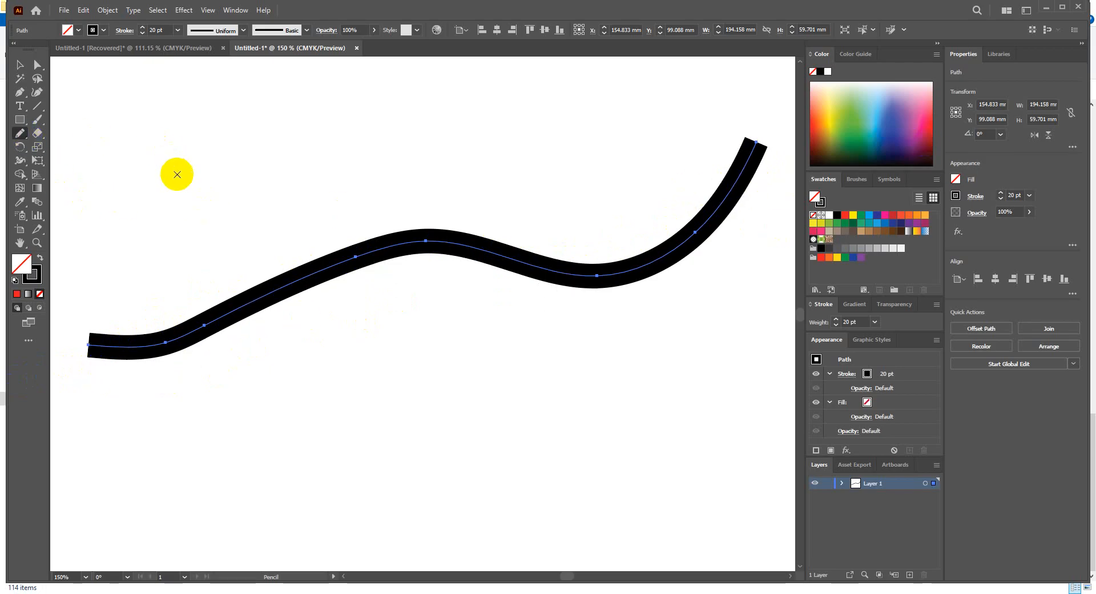
{"action": "left_click", "coordinate": [24, 138]}
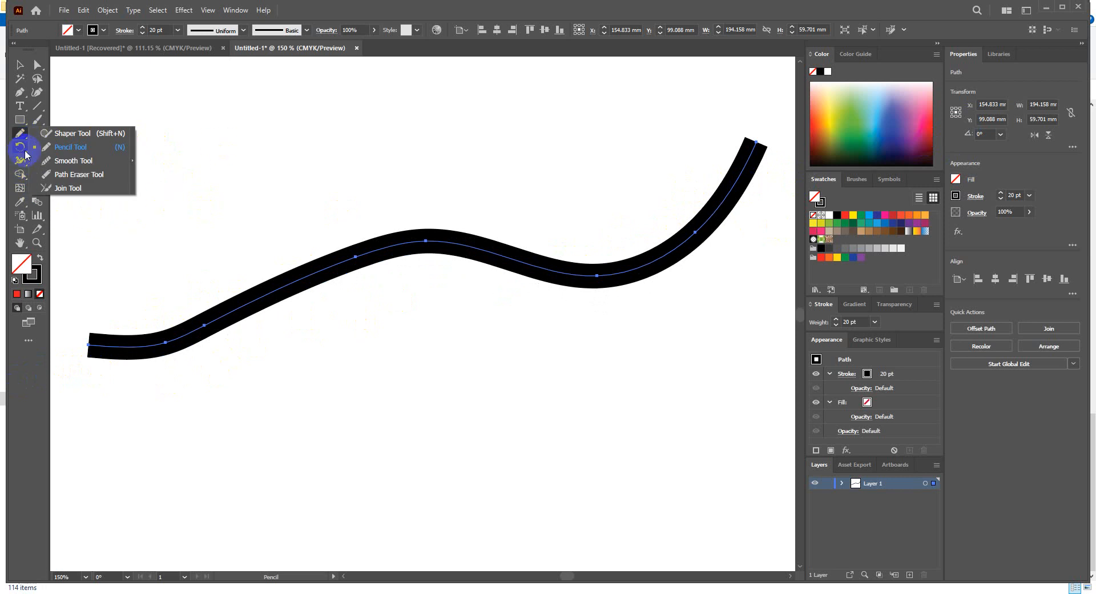
{"action": "left_click", "coordinate": [20, 152]}
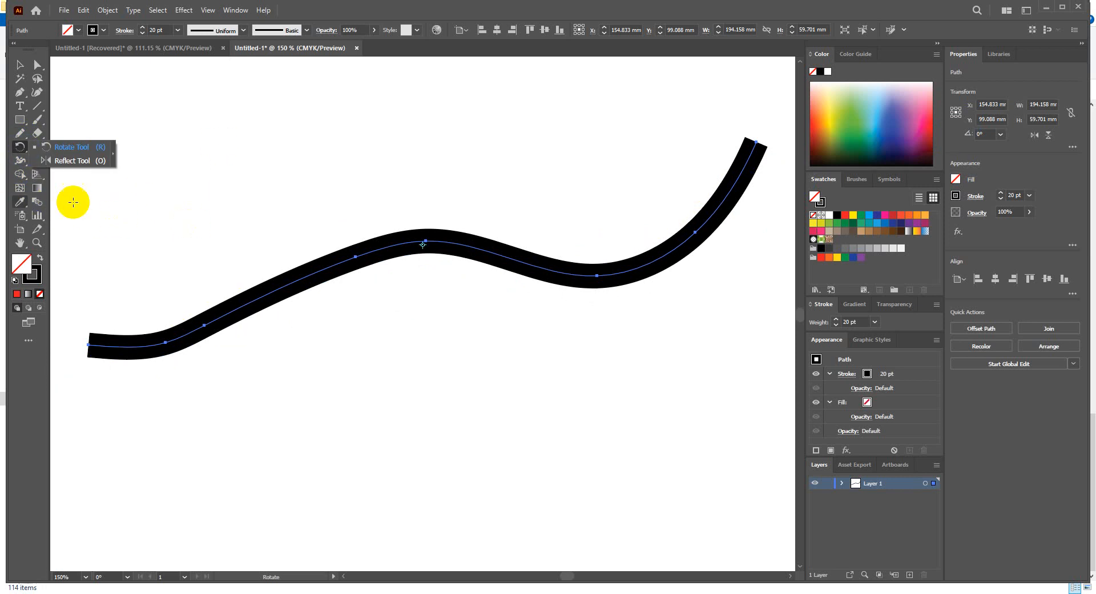
{"action": "left_click", "coordinate": [24, 139]}
{"action": "left_click", "coordinate": [27, 162]}
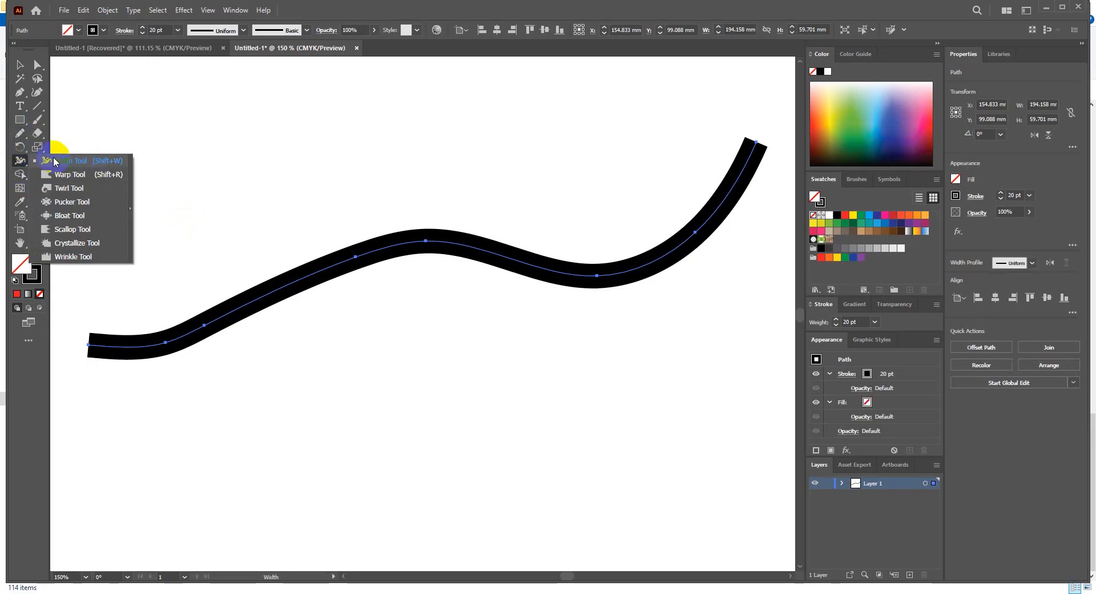
{"action": "left_click", "coordinate": [74, 163]}
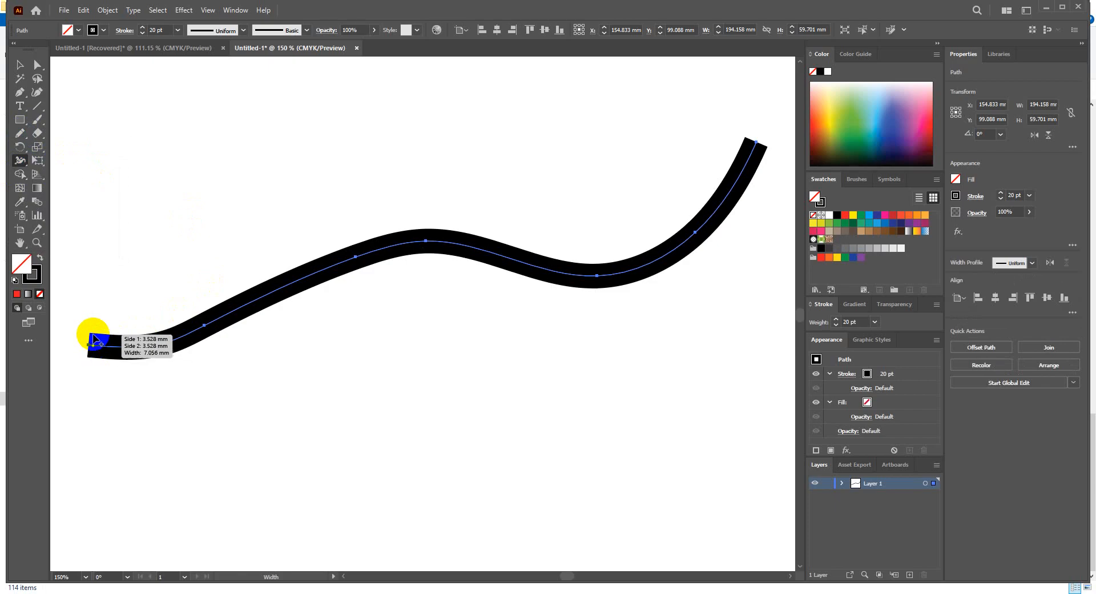
{"action": "scroll", "coordinate": [102, 333], "scroll_direction": "down", "scroll_amount": 1}
{"action": "scroll", "coordinate": [201, 330], "scroll_direction": "left", "scroll_amount": 4}
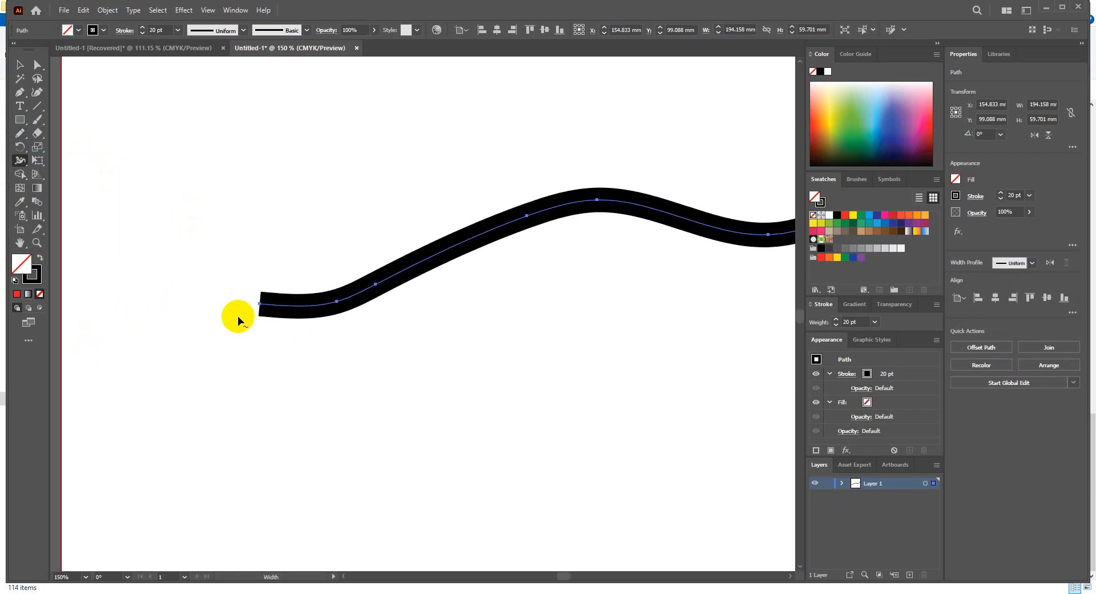
{"action": "scroll", "coordinate": [239, 315], "scroll_direction": "down", "scroll_amount": 1}
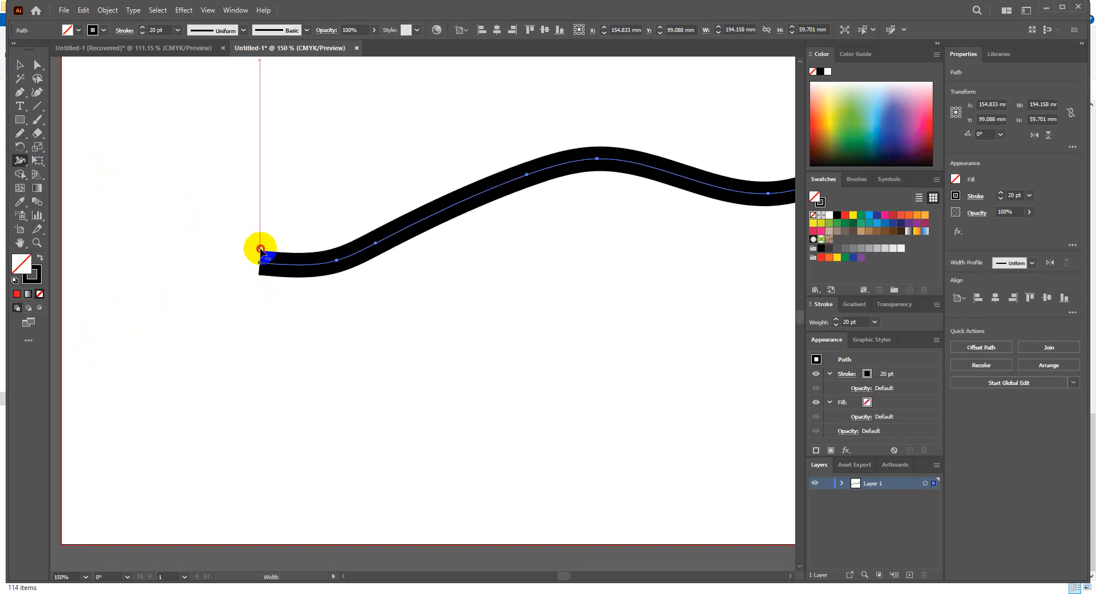
{"action": "mouse_move", "coordinate": [259, 262]}
{"action": "left_mouse_down"}
{"action": "mouse_move", "coordinate": [262, 279]}
{"action": "mouse_move", "coordinate": [259, 261]}
{"action": "mouse_move", "coordinate": [184, 318]}
{"action": "mouse_move", "coordinate": [156, 315]}
{"action": "left_mouse_up"}
{"action": "scroll", "coordinate": [122, 319], "scroll_direction": "down", "scroll_amount": 3}
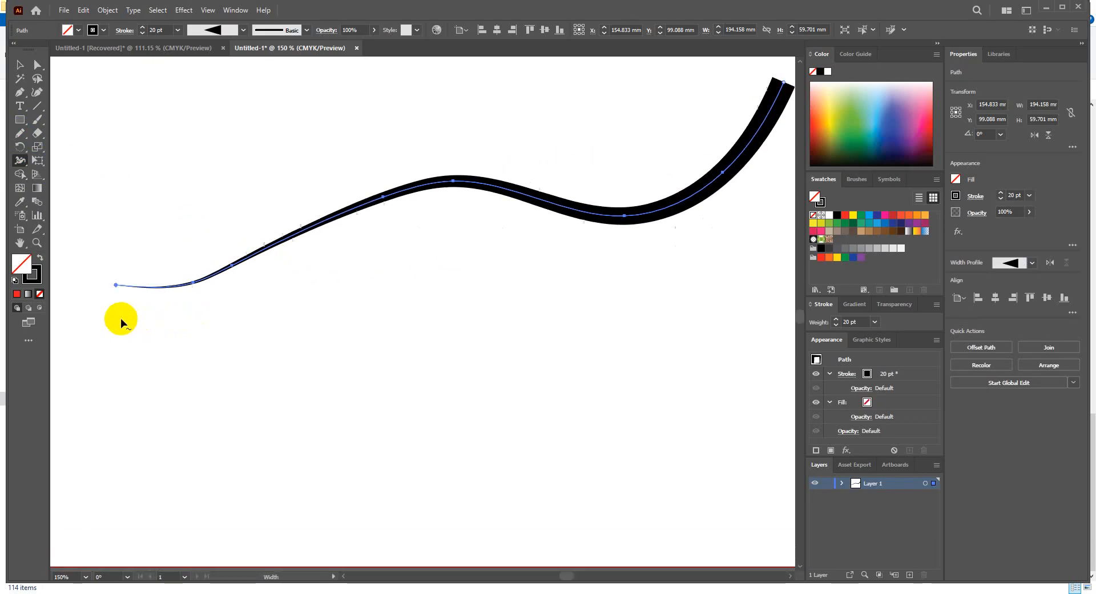
{"action": "scroll", "coordinate": [310, 300], "scroll_direction": "up", "scroll_amount": 3}
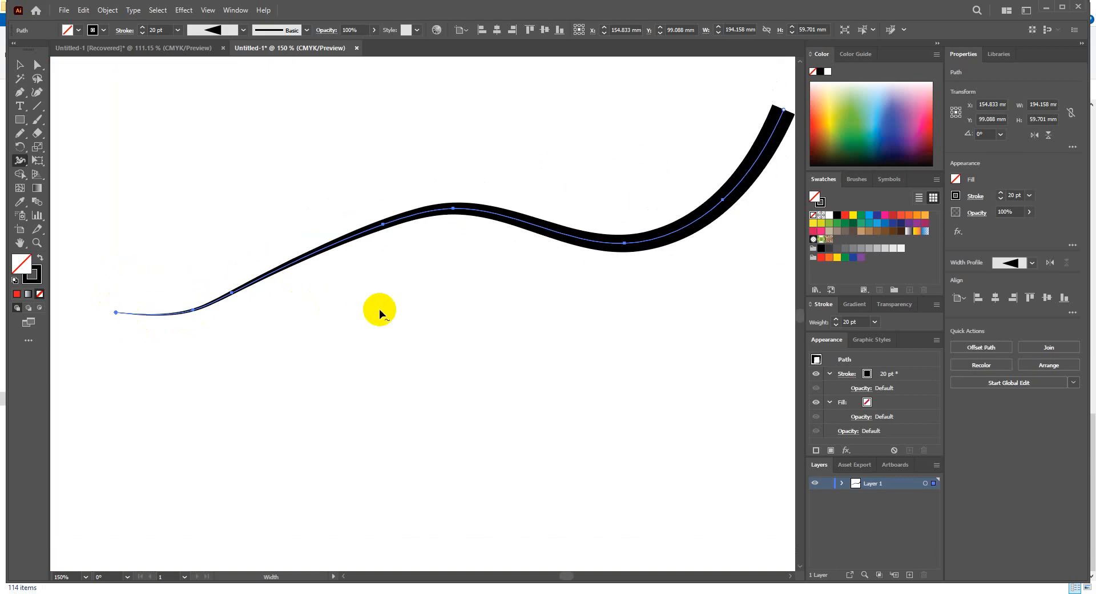
{"action": "left_click_drag", "start_coordinate": [376, 307], "coordinate": [346, 359]}
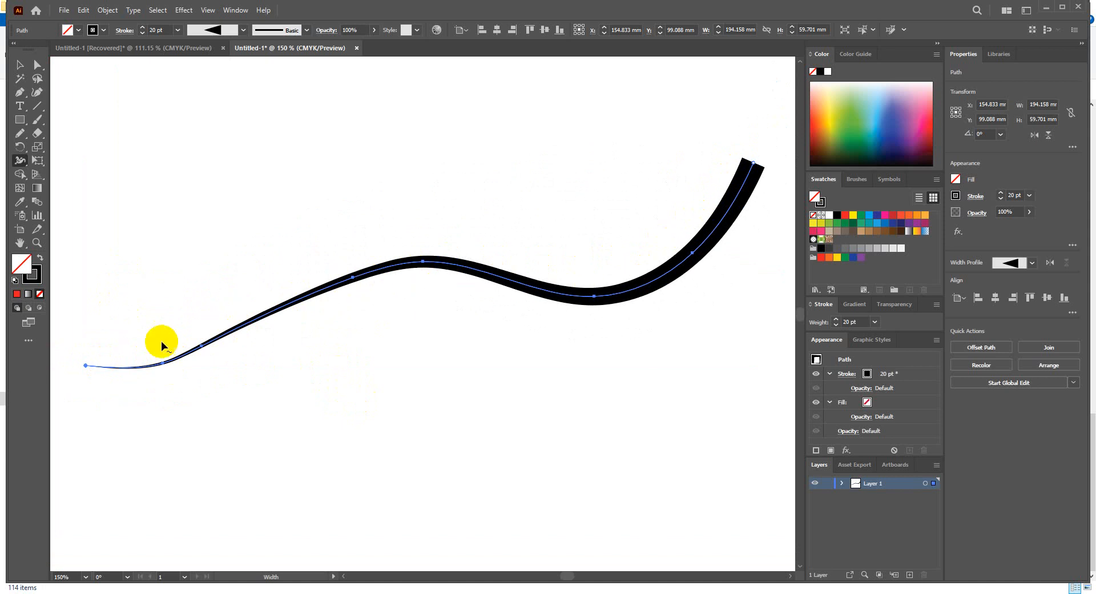
{"action": "scroll", "coordinate": [135, 351], "scroll_direction": "down", "scroll_amount": 2}
{"action": "scroll", "coordinate": [184, 340], "scroll_direction": "up", "scroll_amount": 4}
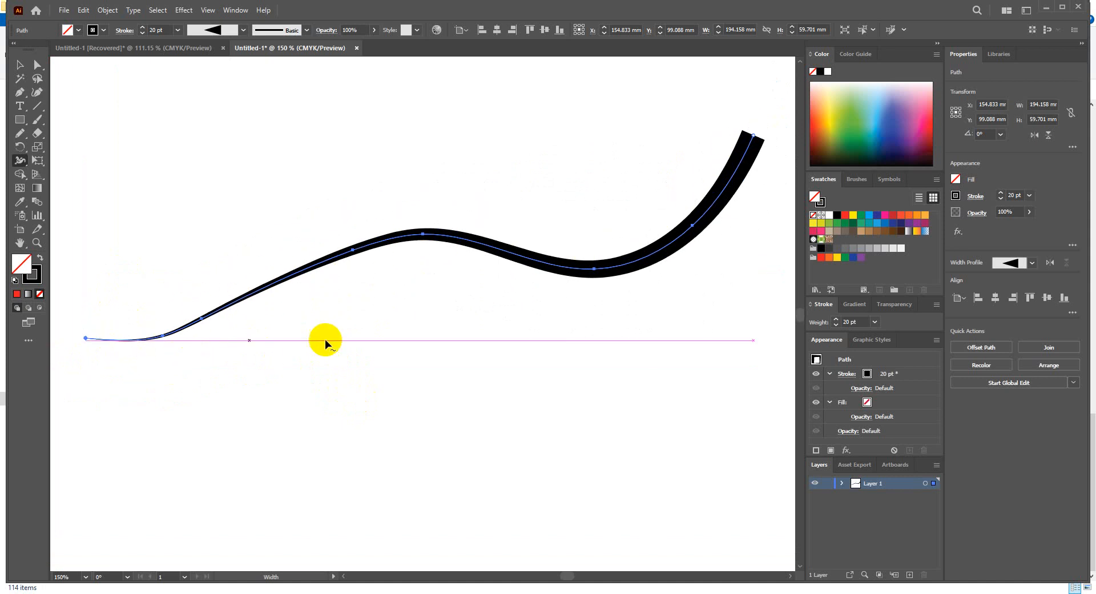
Draw a second freehand curve about 126 × 16 mm above the tapered one with the Pencil tool and set its stroke to 7 pt.
{"action": "scroll", "coordinate": [321, 186], "scroll_direction": "up", "scroll_amount": 2}
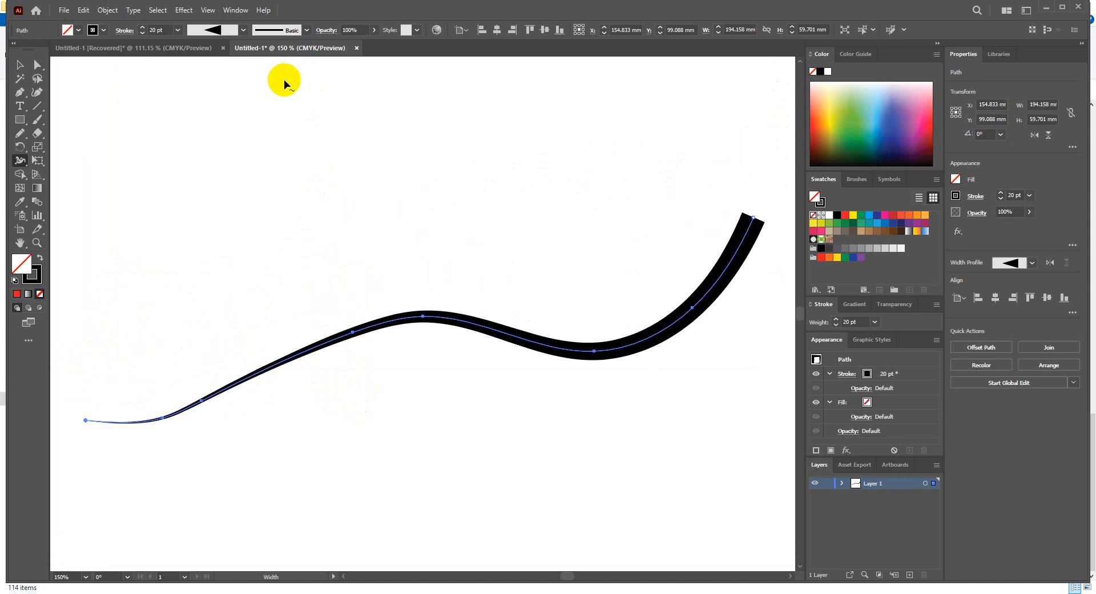
{"action": "left_click_drag", "start_coordinate": [284, 84], "coordinate": [266, 140]}
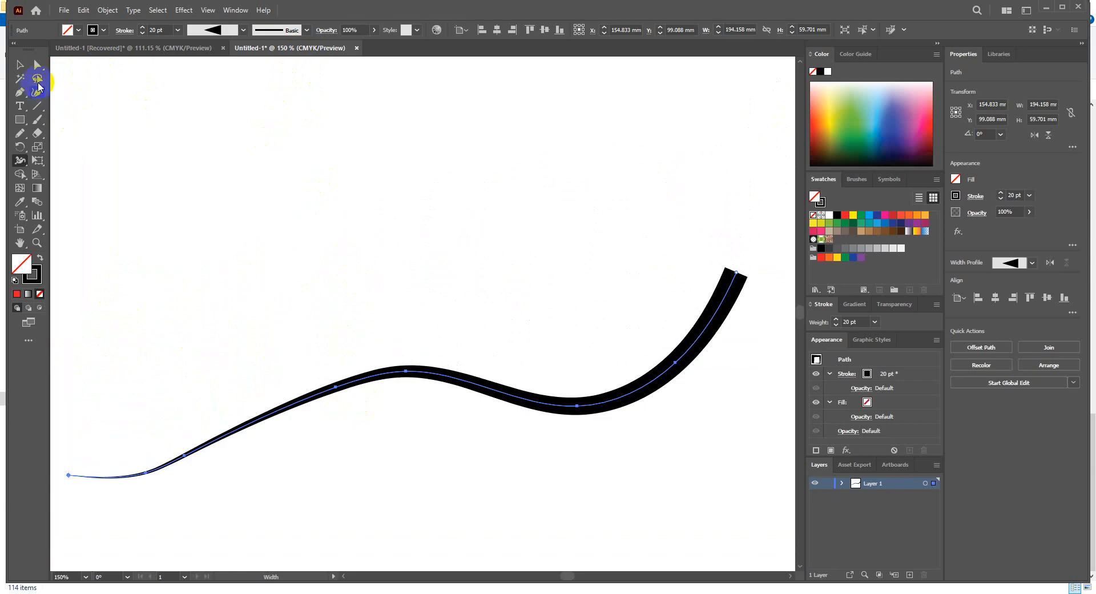
{"action": "left_click", "coordinate": [23, 134]}
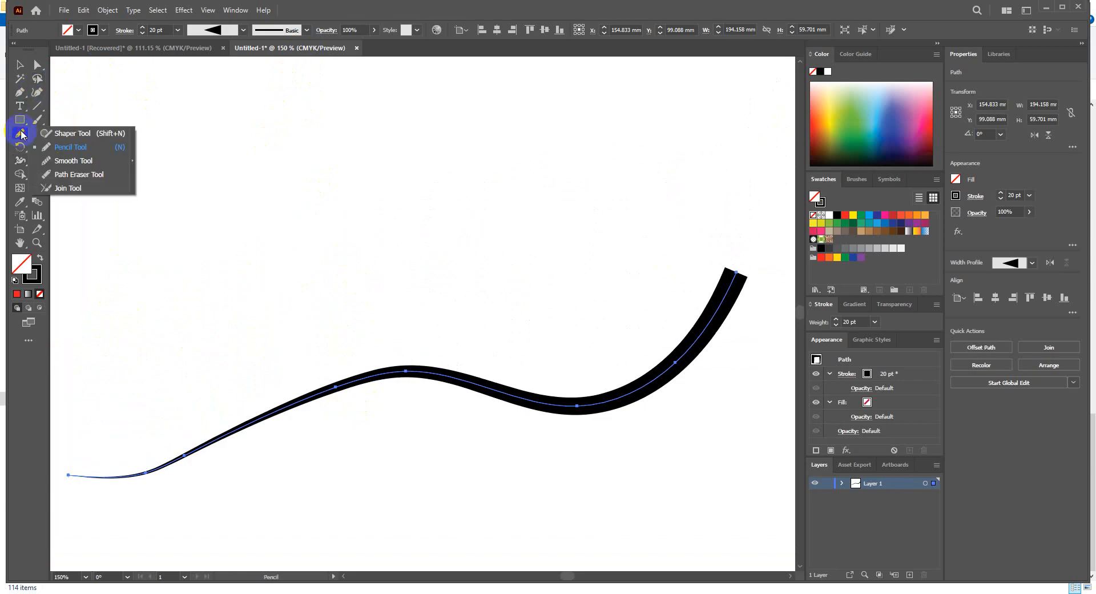
{"action": "left_click", "coordinate": [69, 146]}
{"action": "mouse_move", "coordinate": [136, 211]}
{"action": "left_mouse_down"}
{"action": "mouse_move", "coordinate": [230, 222]}
{"action": "mouse_move", "coordinate": [410, 179]}
{"action": "mouse_move", "coordinate": [569, 191]}
{"action": "left_mouse_up"}
{"action": "left_click", "coordinate": [179, 31]}
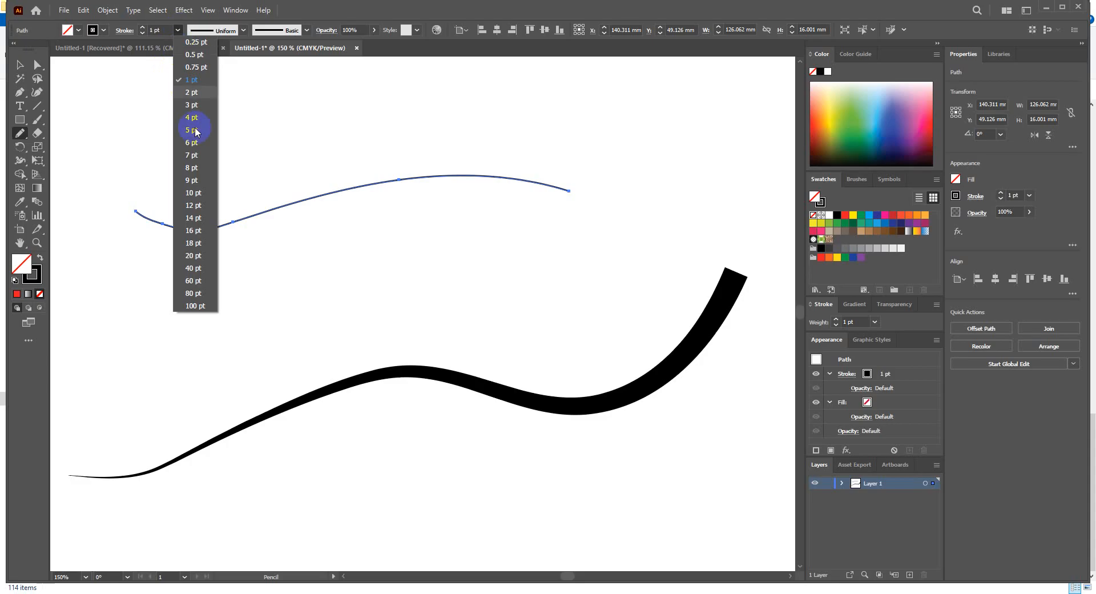
{"action": "left_click", "coordinate": [195, 155]}
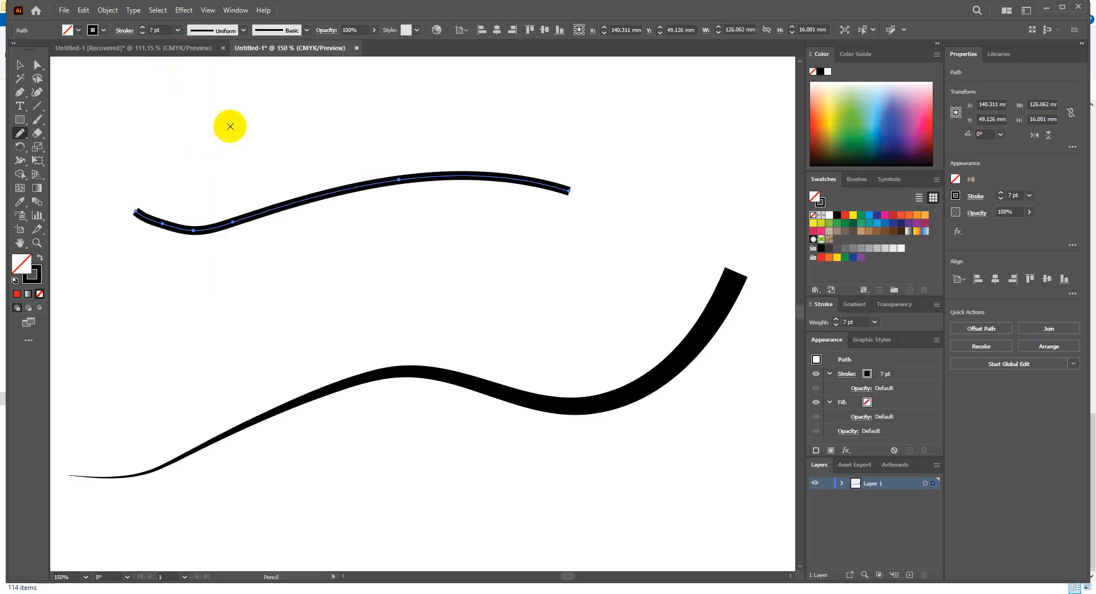
Apply the teardrop-shaped variable width profile to the upper curve.
{"action": "left_click", "coordinate": [307, 30]}
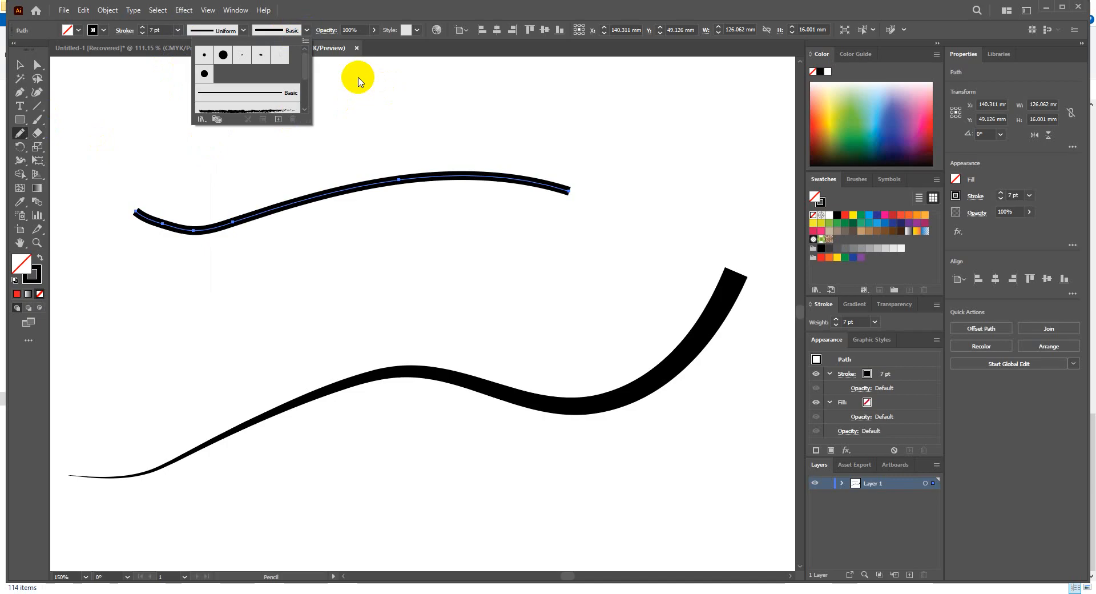
{"action": "mouse_move", "coordinate": [305, 59]}
{"action": "left_mouse_down"}
{"action": "mouse_move", "coordinate": [307, 95]}
{"action": "mouse_move", "coordinate": [304, 44]}
{"action": "left_mouse_up"}
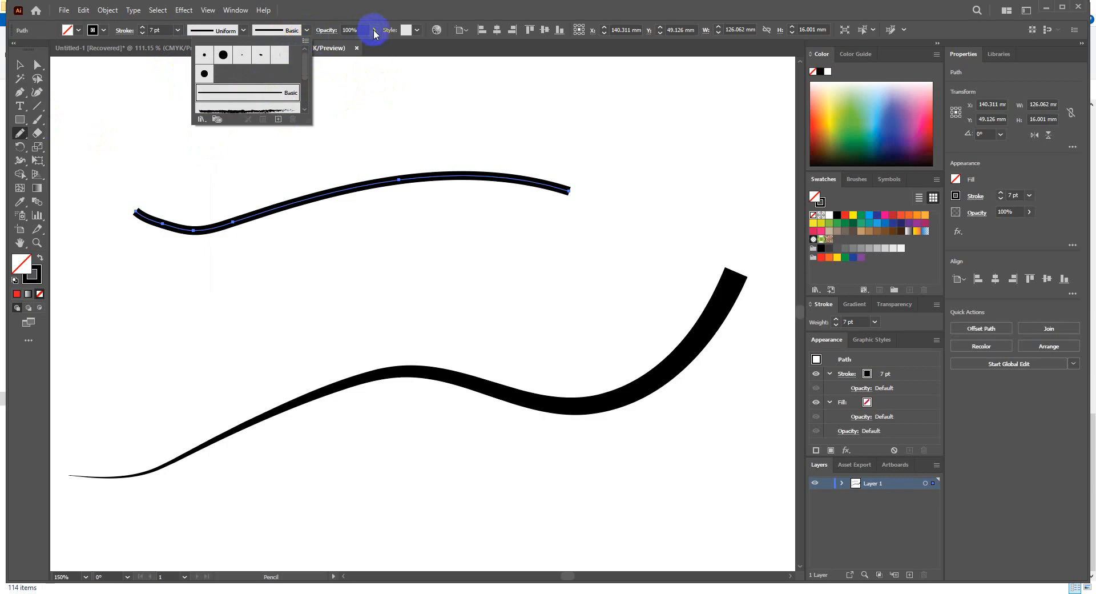
{"action": "left_click", "coordinate": [367, 65]}
{"action": "left_click", "coordinate": [244, 33]}
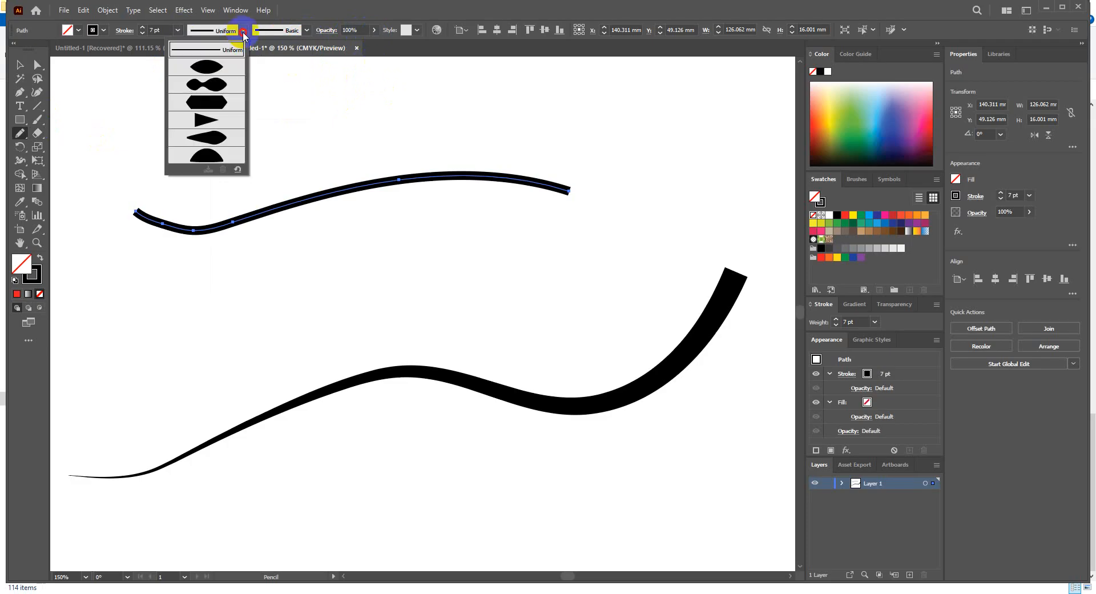
{"action": "left_click", "coordinate": [208, 140]}
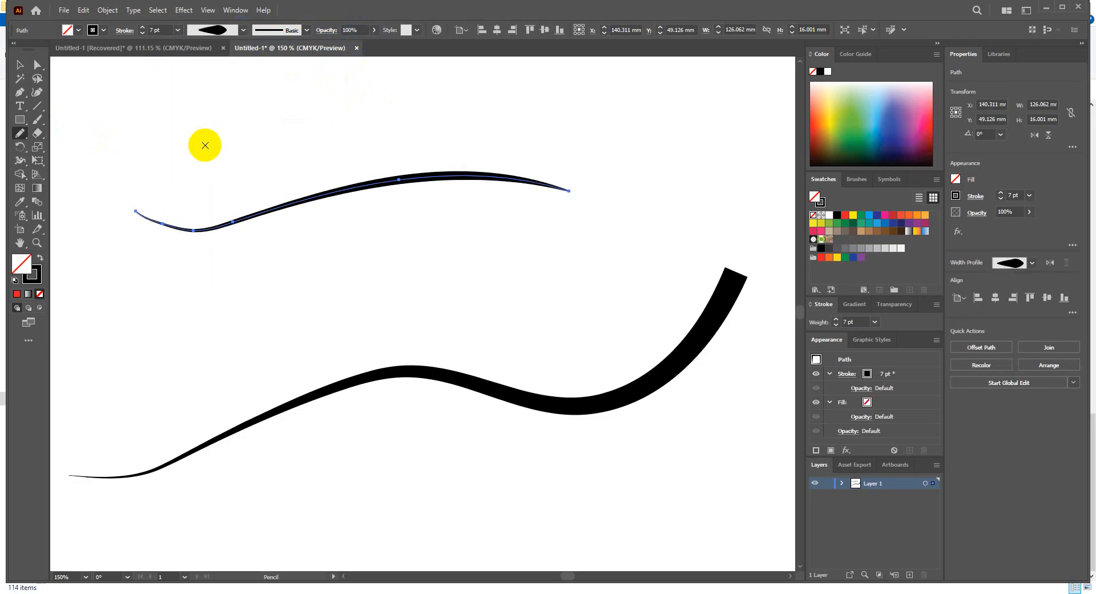
{"action": "scroll", "coordinate": [146, 218], "scroll_direction": "down", "scroll_amount": 2}
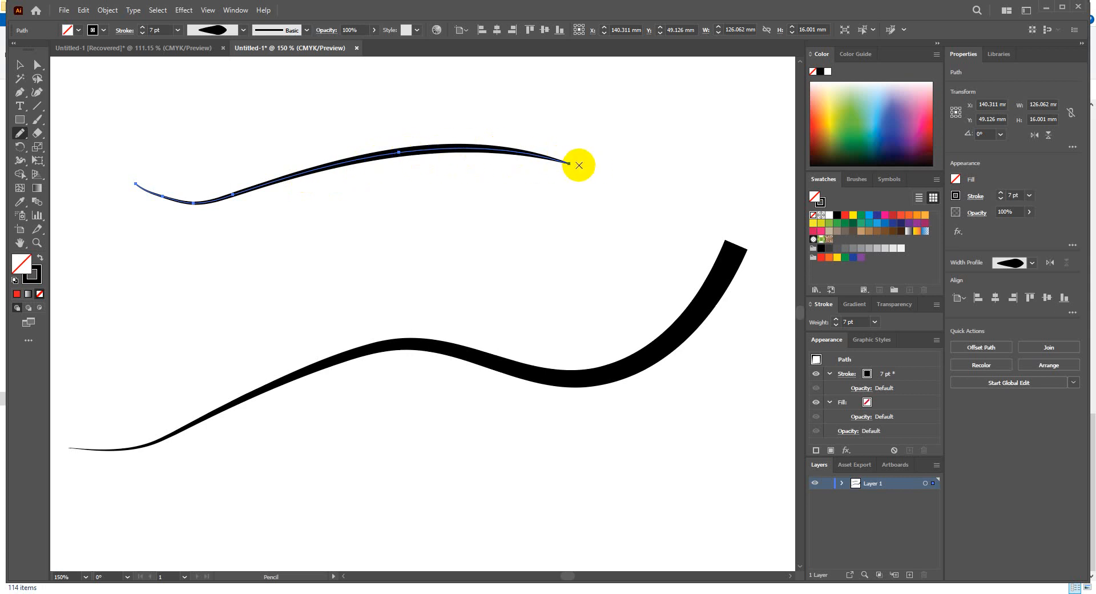
Try the lens-shaped and the double-bulge width profiles on the upper curve.
{"action": "left_click", "coordinate": [243, 30]}
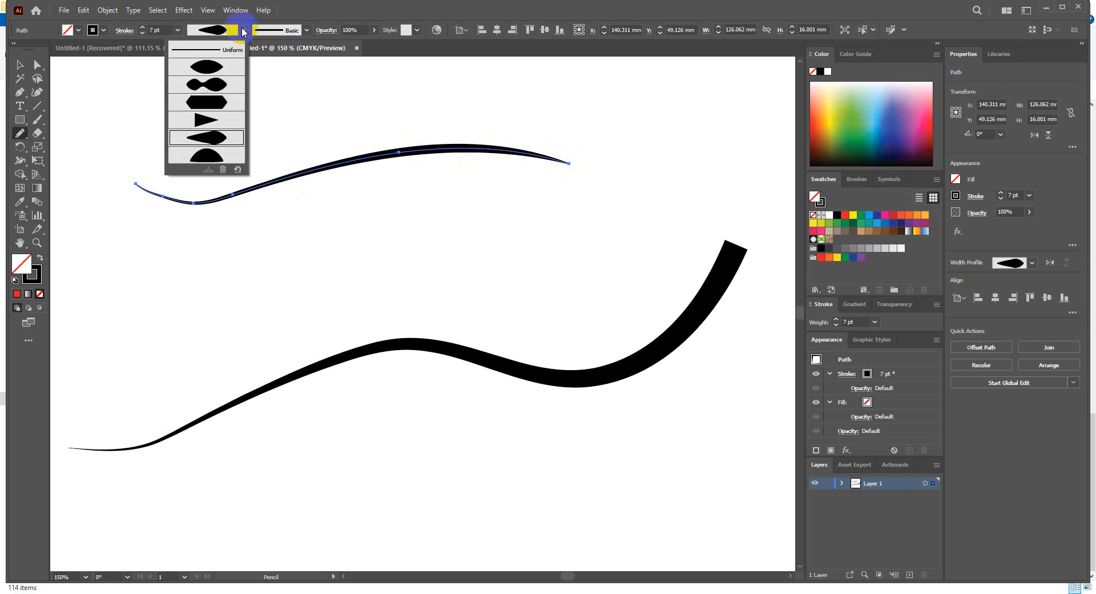
{"action": "left_click", "coordinate": [206, 67]}
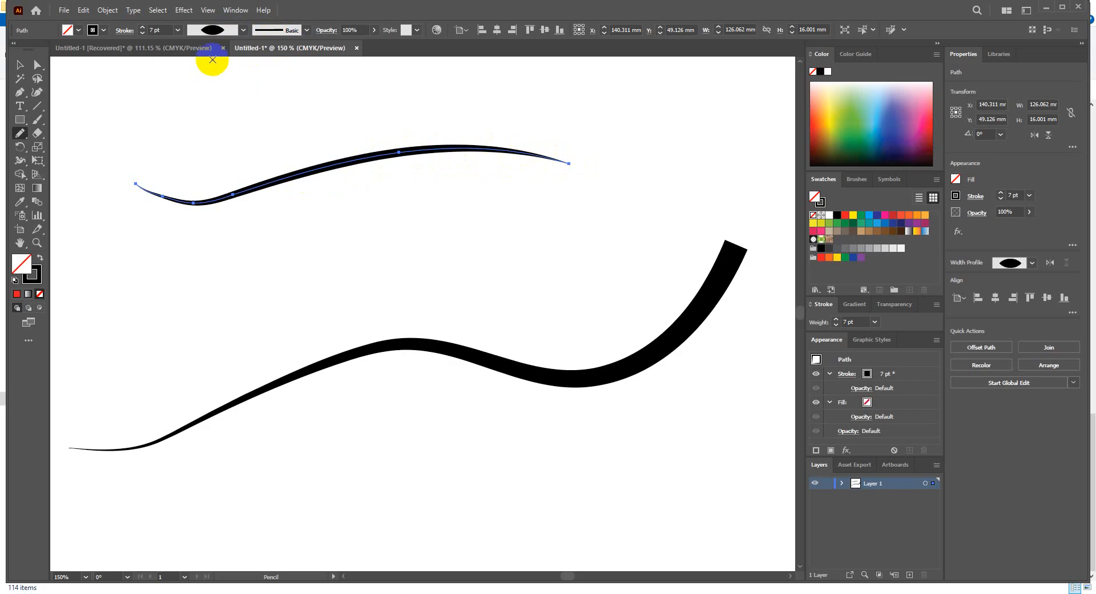
{"action": "left_click", "coordinate": [243, 31]}
{"action": "left_click", "coordinate": [215, 88]}
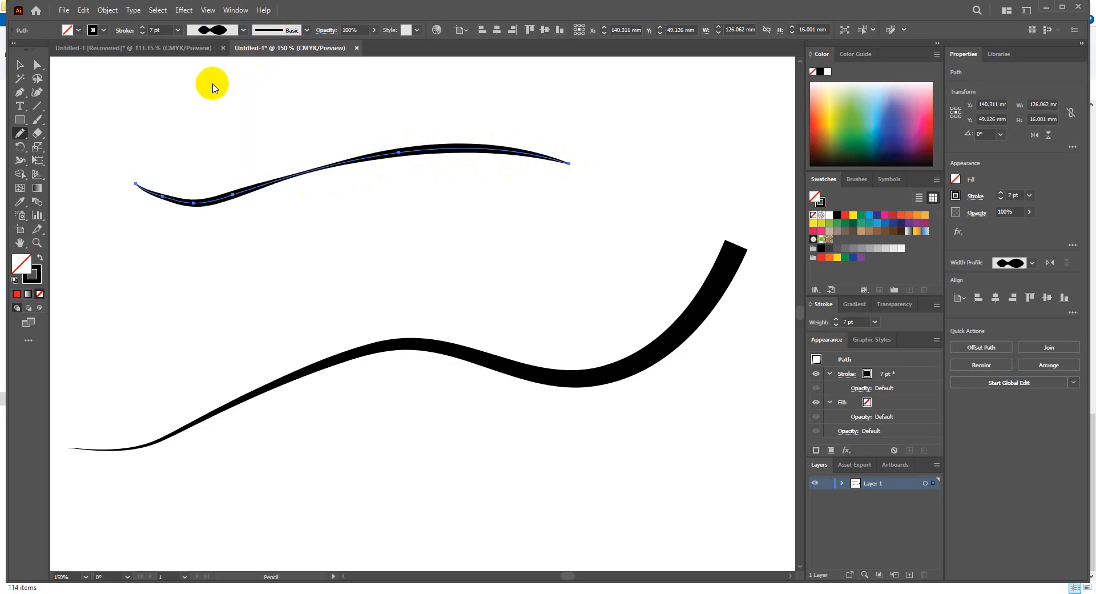
Try the elongated hexagon, the triangular and again the teardrop width profile on the upper curve.
{"action": "left_click", "coordinate": [243, 30]}
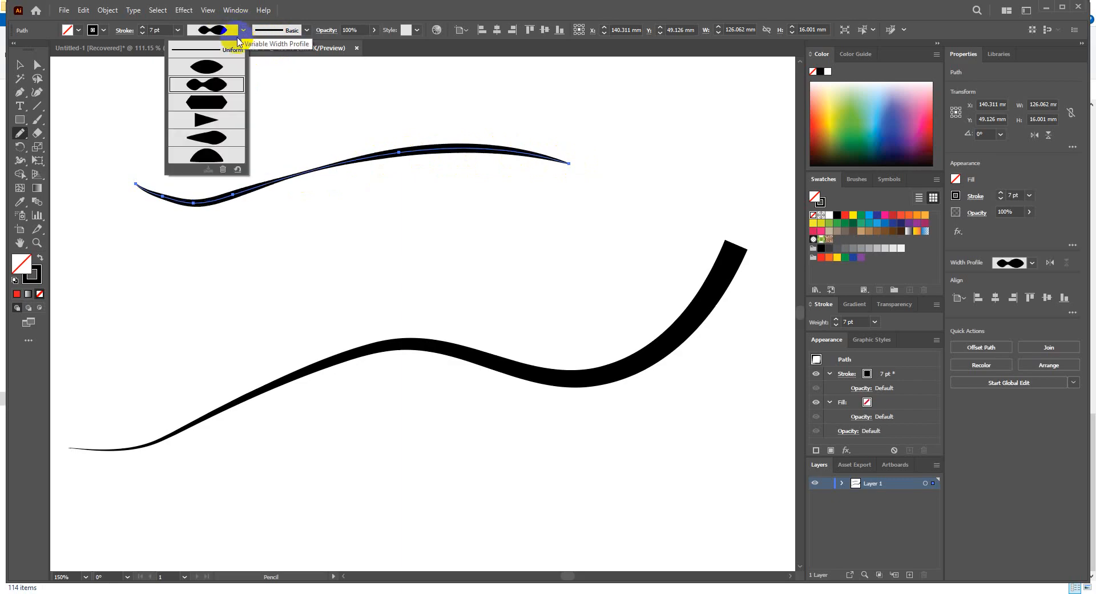
{"action": "left_click", "coordinate": [205, 102]}
{"action": "left_click", "coordinate": [244, 30]}
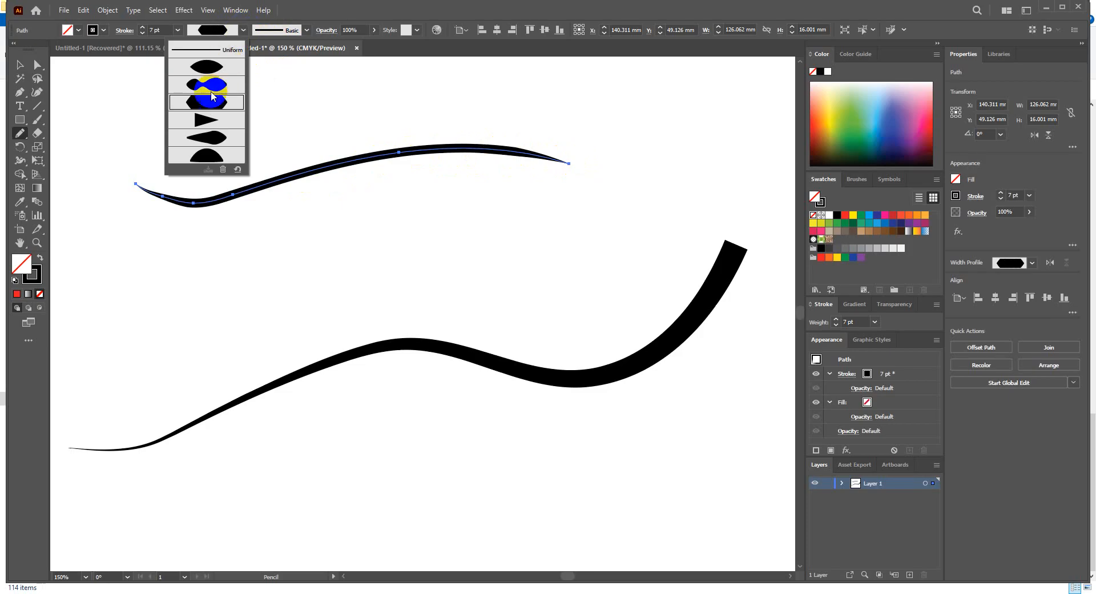
{"action": "left_click", "coordinate": [242, 29]}
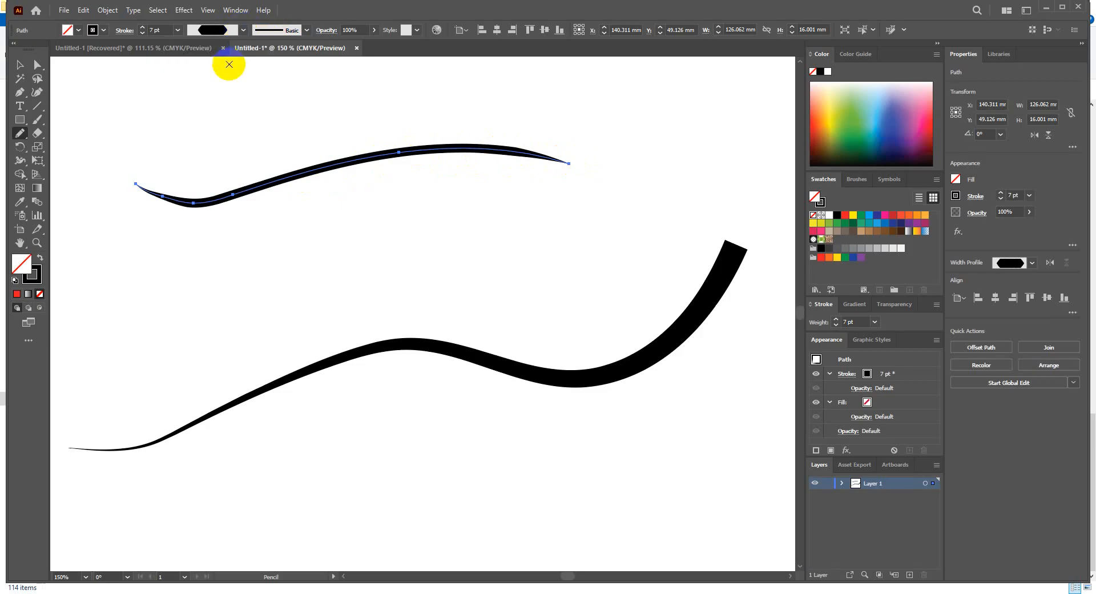
{"action": "left_click", "coordinate": [243, 30]}
{"action": "left_click", "coordinate": [200, 115]}
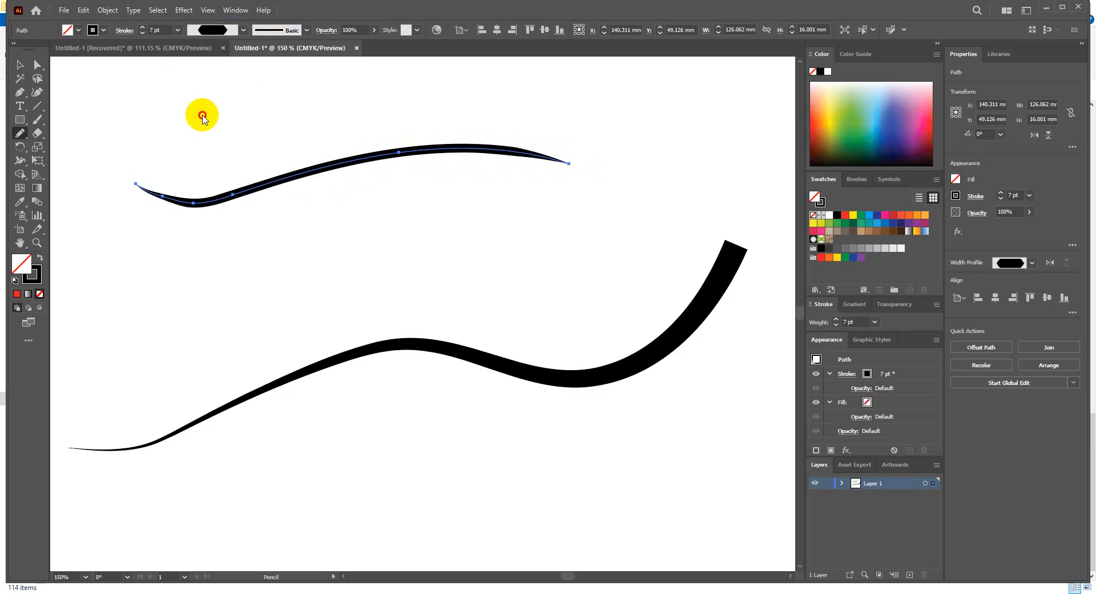
{"action": "left_click", "coordinate": [244, 30]}
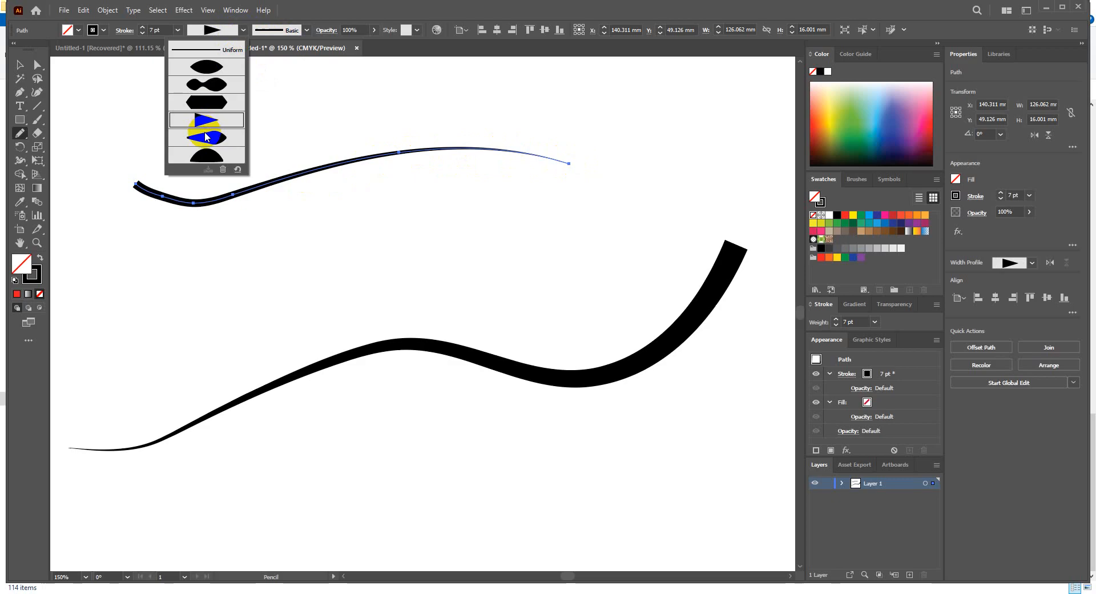
{"action": "left_click", "coordinate": [210, 121]}
Apply the one-sided half-dome width profile to the upper curve.
{"action": "left_click", "coordinate": [244, 30]}
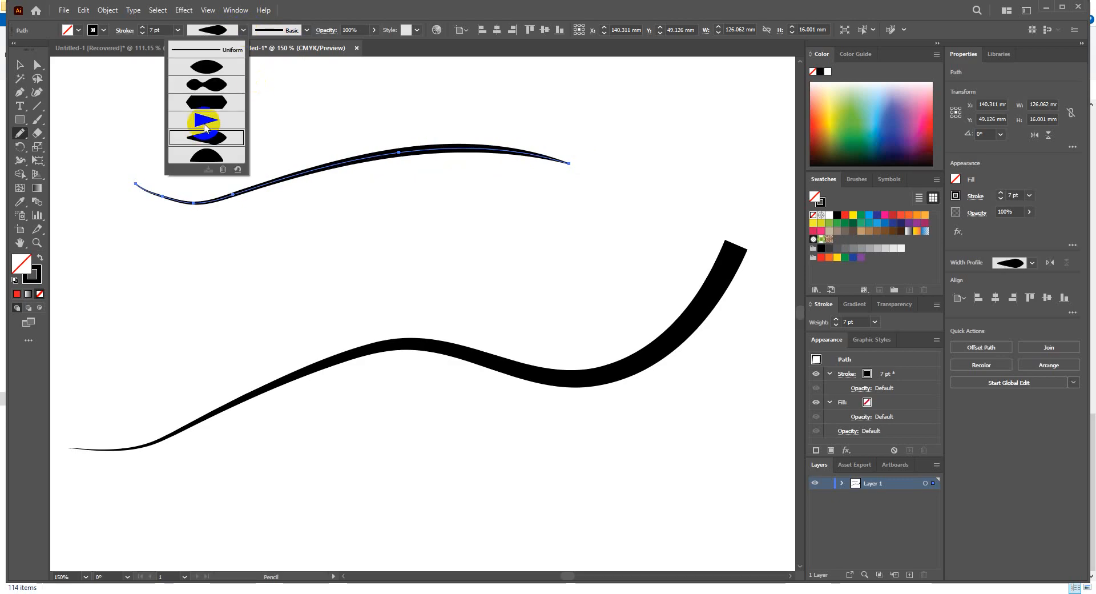
{"action": "left_click", "coordinate": [208, 163]}
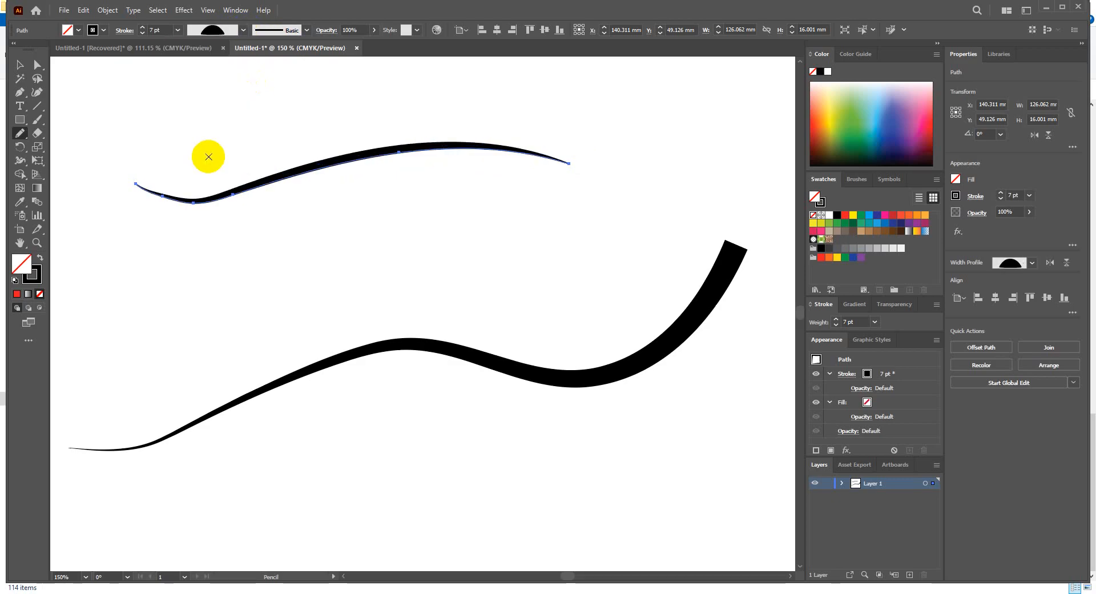
{"action": "left_click", "coordinate": [245, 32]}
{"action": "left_click", "coordinate": [604, 157]}
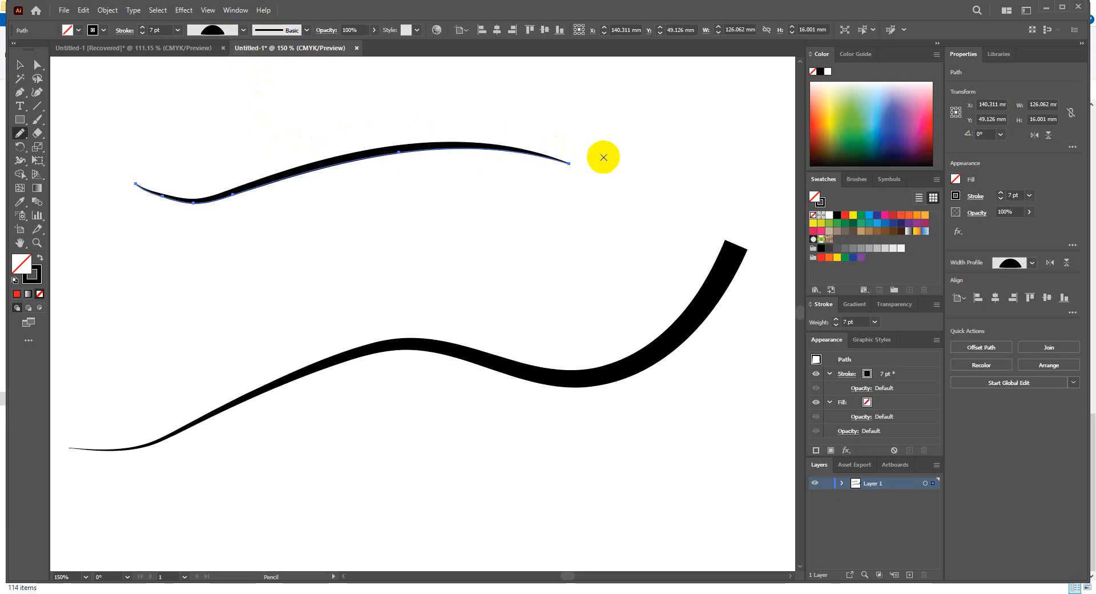
{"action": "scroll", "coordinate": [205, 374], "scroll_direction": "down", "scroll_amount": 2}
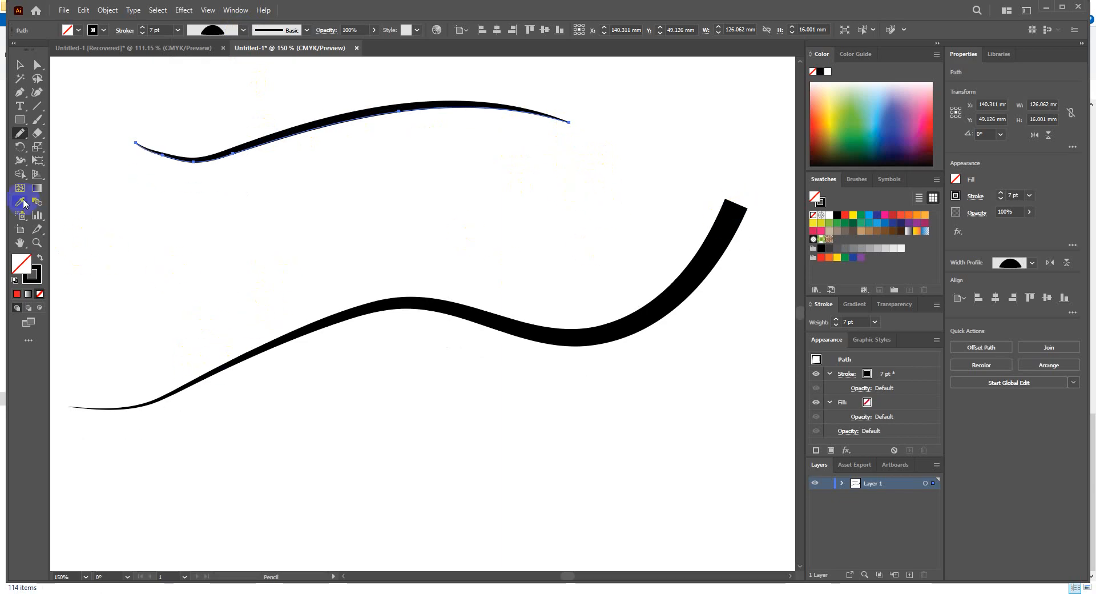
{"action": "left_click", "coordinate": [23, 153]}
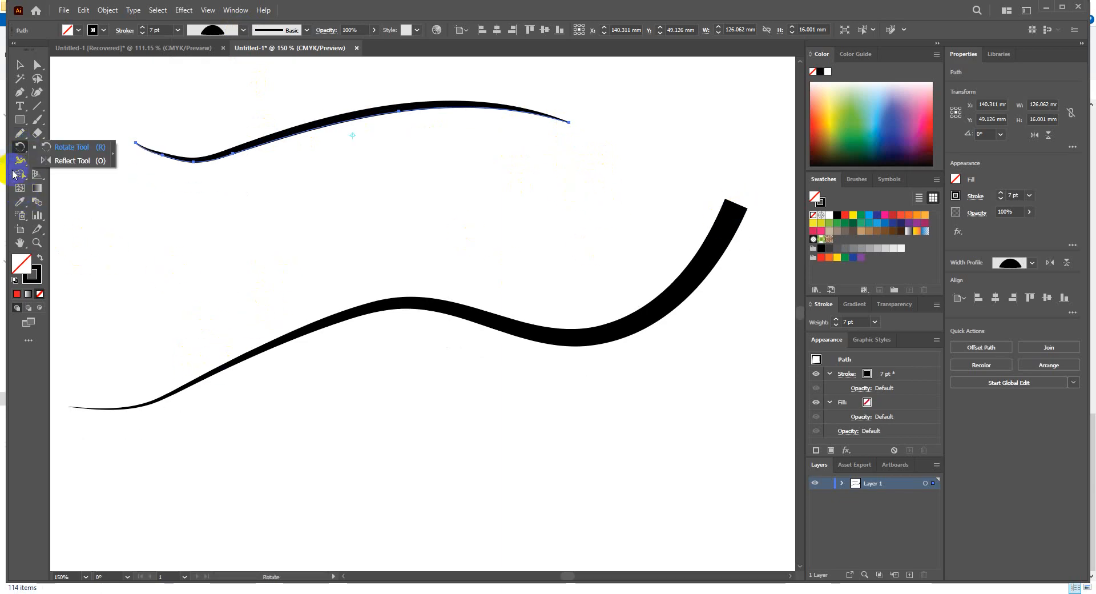
{"action": "left_click_drag", "start_coordinate": [22, 166], "coordinate": [67, 149]}
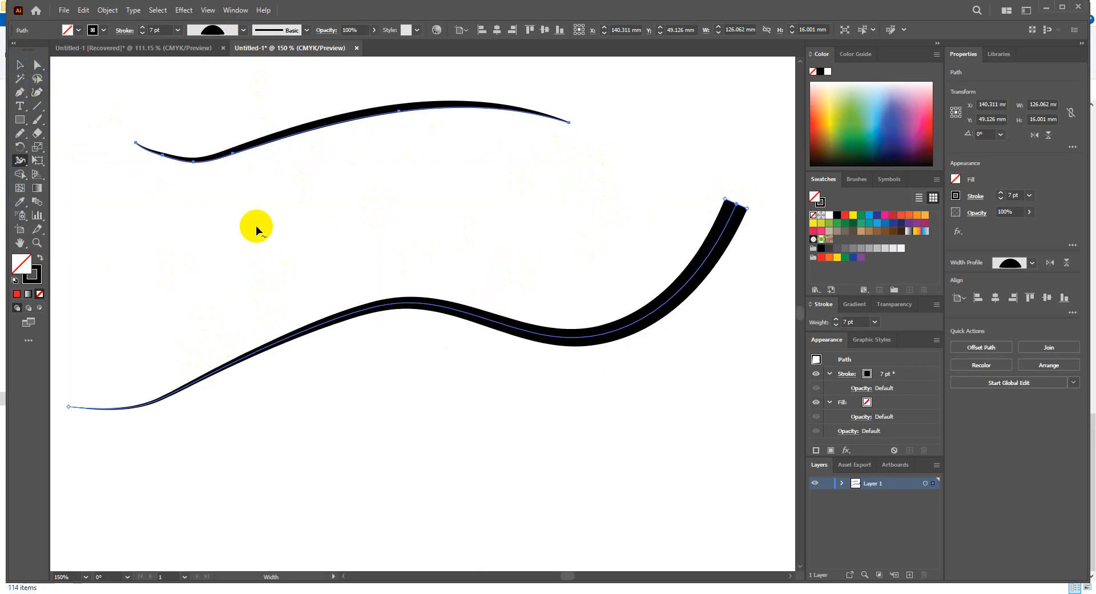
{"action": "left_click", "coordinate": [39, 88]}
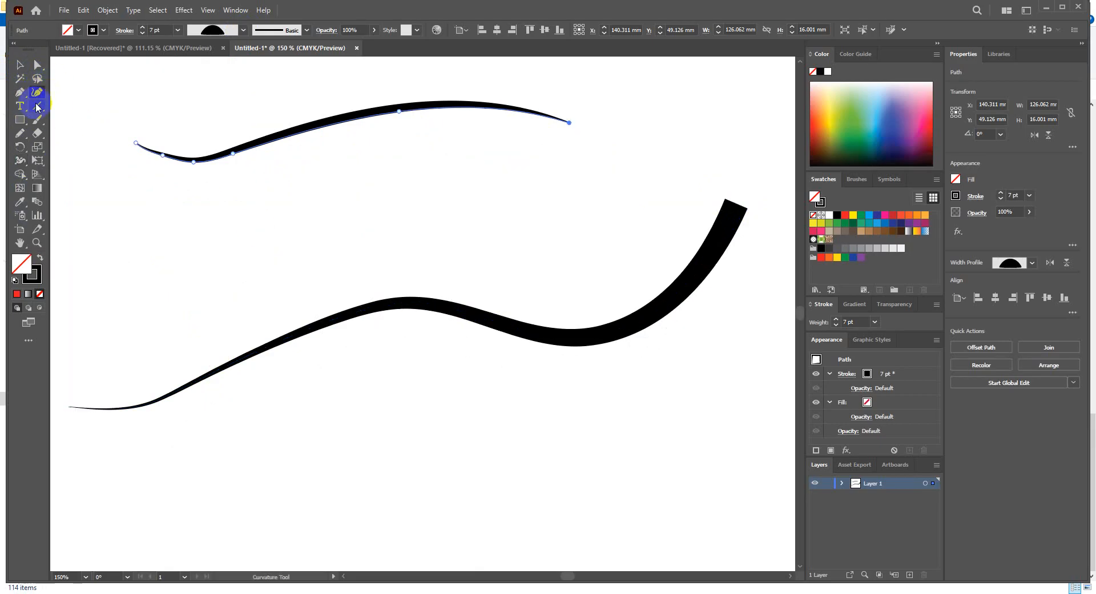
{"action": "left_click", "coordinate": [44, 108]}
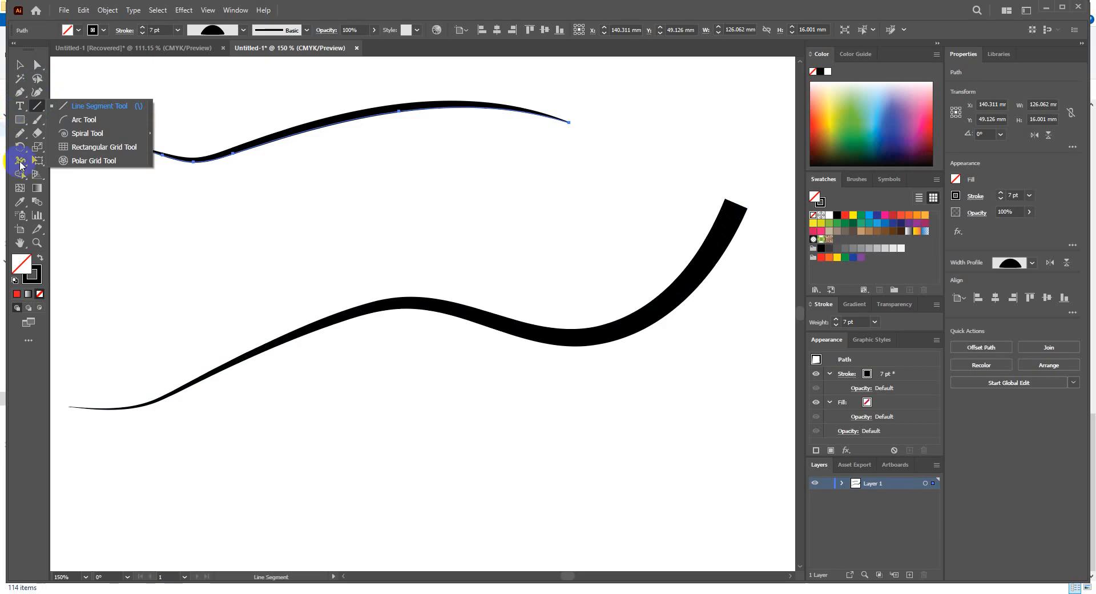
{"action": "left_click", "coordinate": [173, 70]}
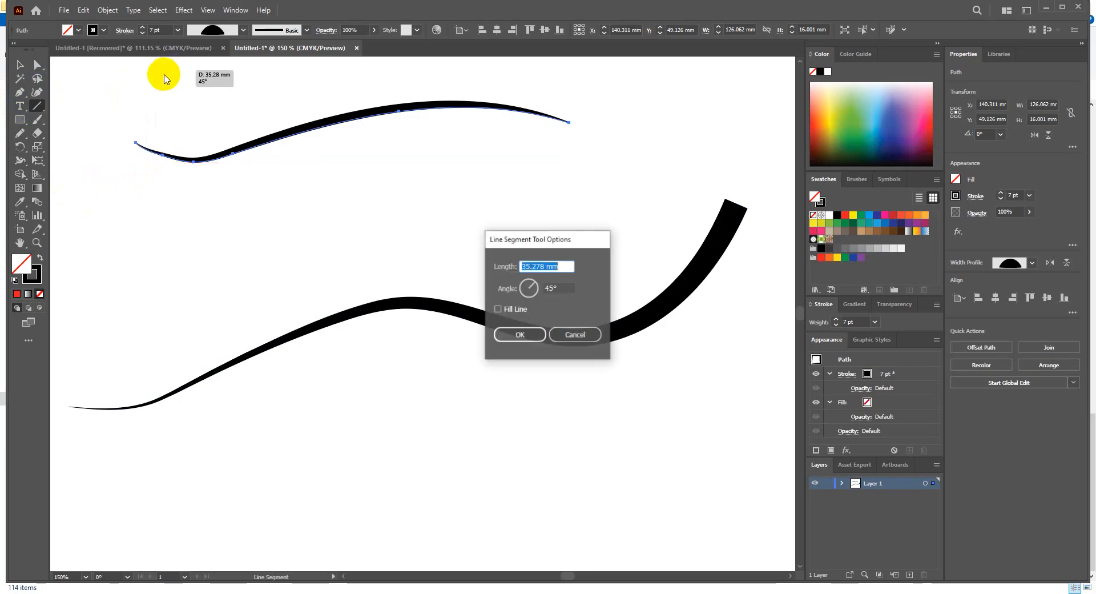
{"action": "left_click", "coordinate": [577, 334]}
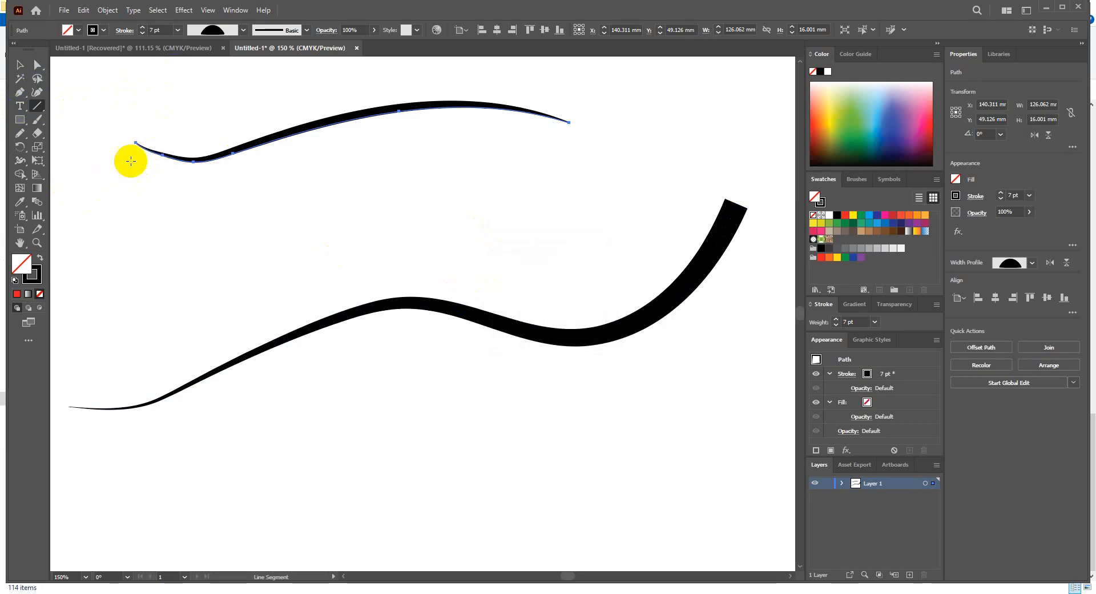
Try to add anchor points along the thick lower curve with the Add Anchor Point tool.
{"action": "left_click", "coordinate": [22, 94]}
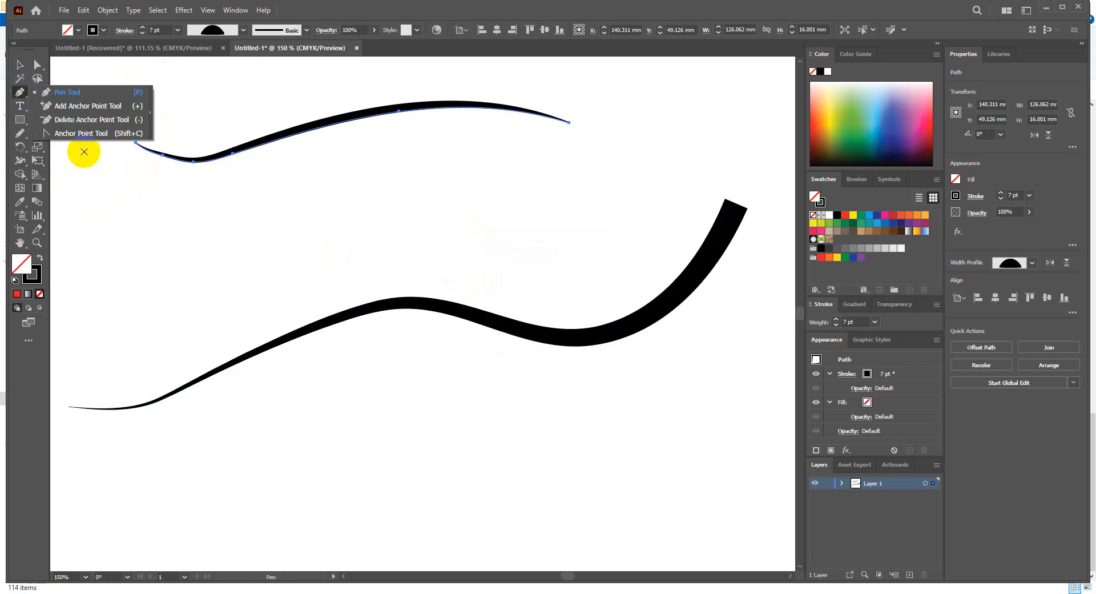
{"action": "left_click", "coordinate": [88, 106]}
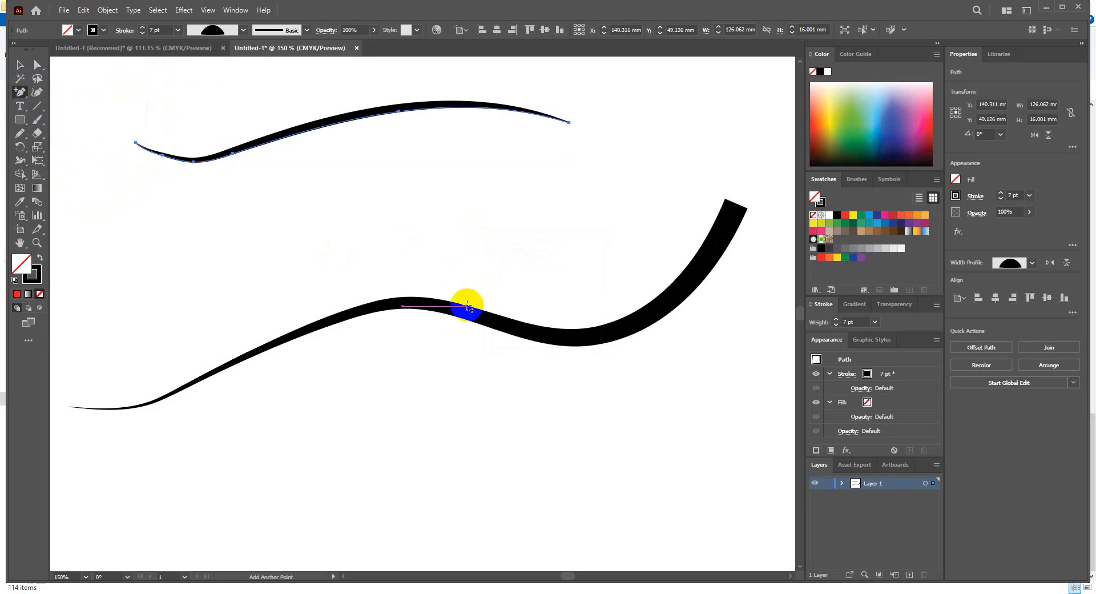
{"action": "left_click", "coordinate": [467, 305]}
{"action": "left_click", "coordinate": [632, 313]}
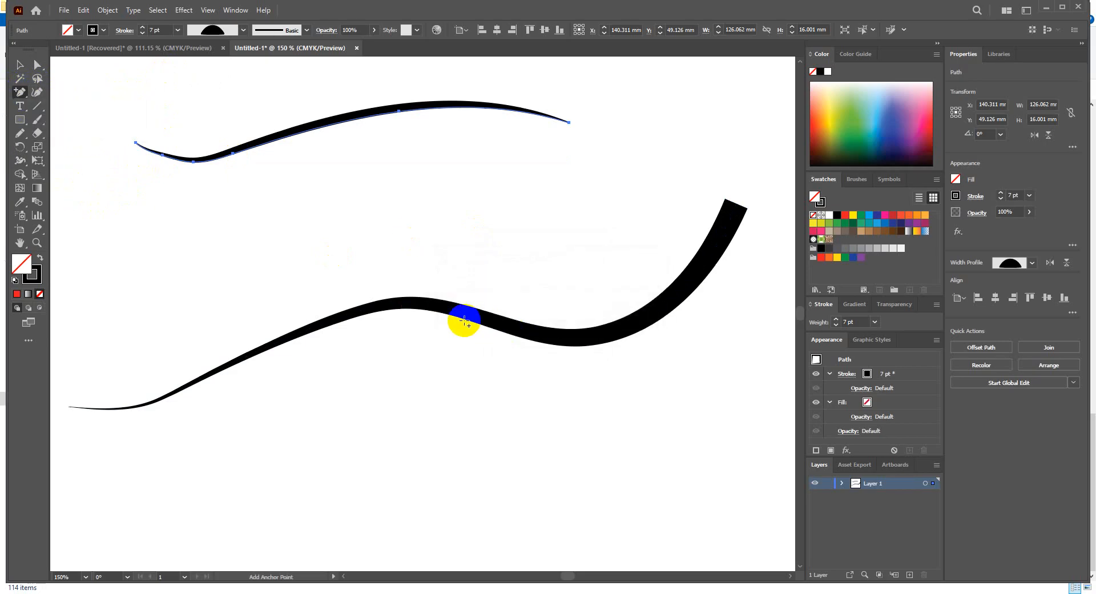
{"action": "left_click", "coordinate": [465, 318]}
{"action": "left_click", "coordinate": [633, 313]}
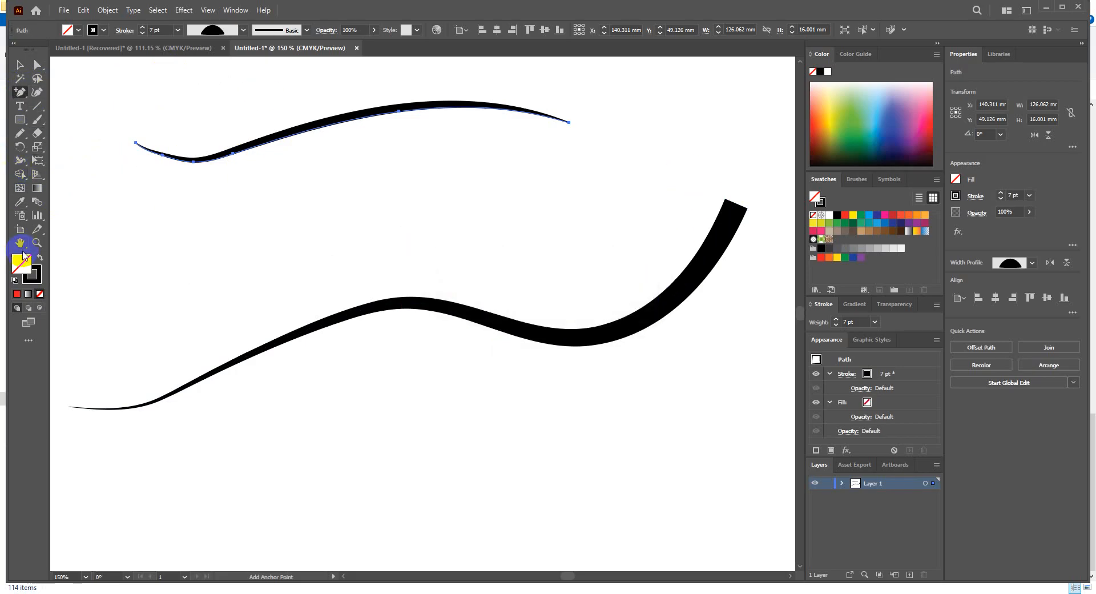
Narrow the lower curve's thick upper-right end to a thin stroke with the Width tool.
{"action": "left_click", "coordinate": [19, 160]}
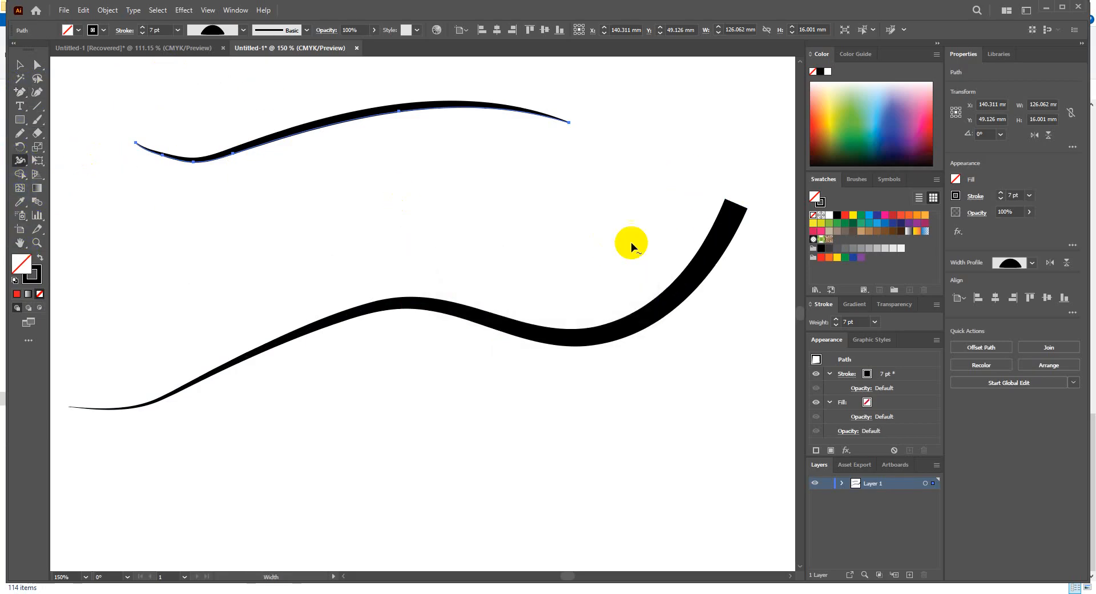
{"action": "mouse_move", "coordinate": [729, 203]}
{"action": "left_mouse_down"}
{"action": "mouse_move", "coordinate": [721, 210]}
{"action": "mouse_move", "coordinate": [733, 205]}
{"action": "left_mouse_up"}
{"action": "scroll", "coordinate": [728, 201], "scroll_direction": "down", "scroll_amount": 2}
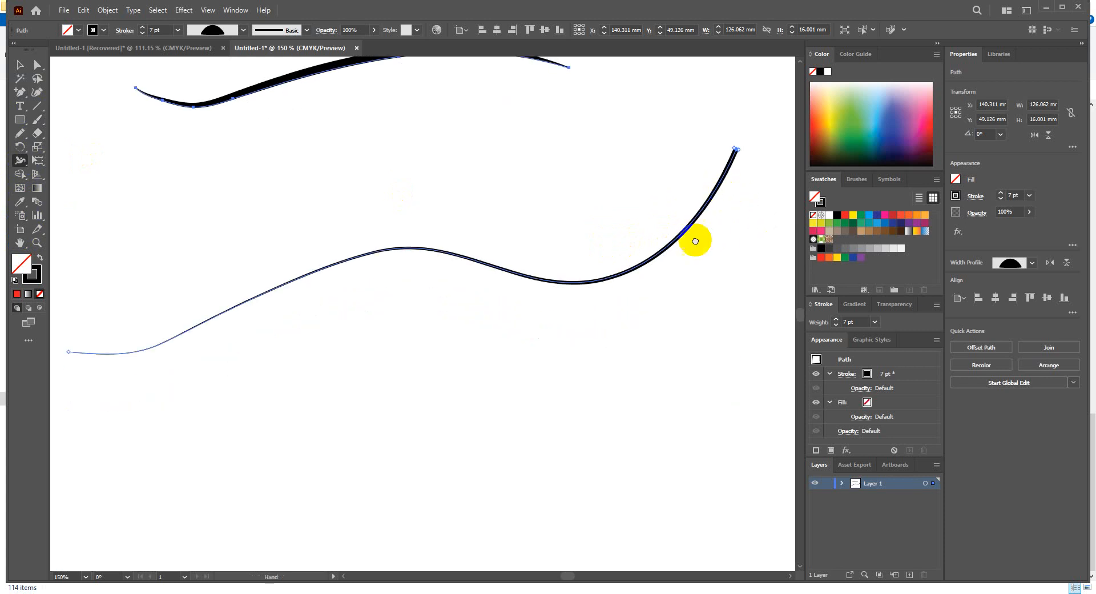
{"action": "left_click_drag", "start_coordinate": [695, 241], "coordinate": [588, 362]}
{"action": "scroll", "coordinate": [587, 360], "scroll_direction": "down", "scroll_amount": 2}
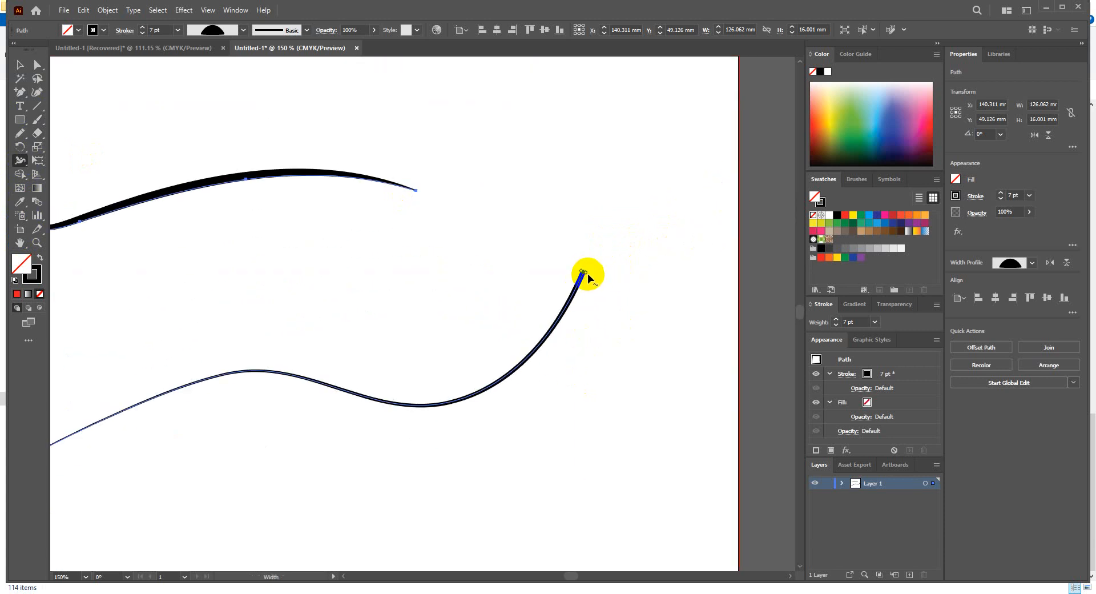
Widen the lower curve's upper-right end far out with the Width tool and pull it back to a moderately broad taper.
{"action": "left_click_drag", "start_coordinate": [584, 271], "coordinate": [709, 371]}
{"action": "scroll", "coordinate": [571, 330], "scroll_direction": "down", "scroll_amount": 4}
{"action": "left_click_drag", "start_coordinate": [599, 270], "coordinate": [650, 217]}
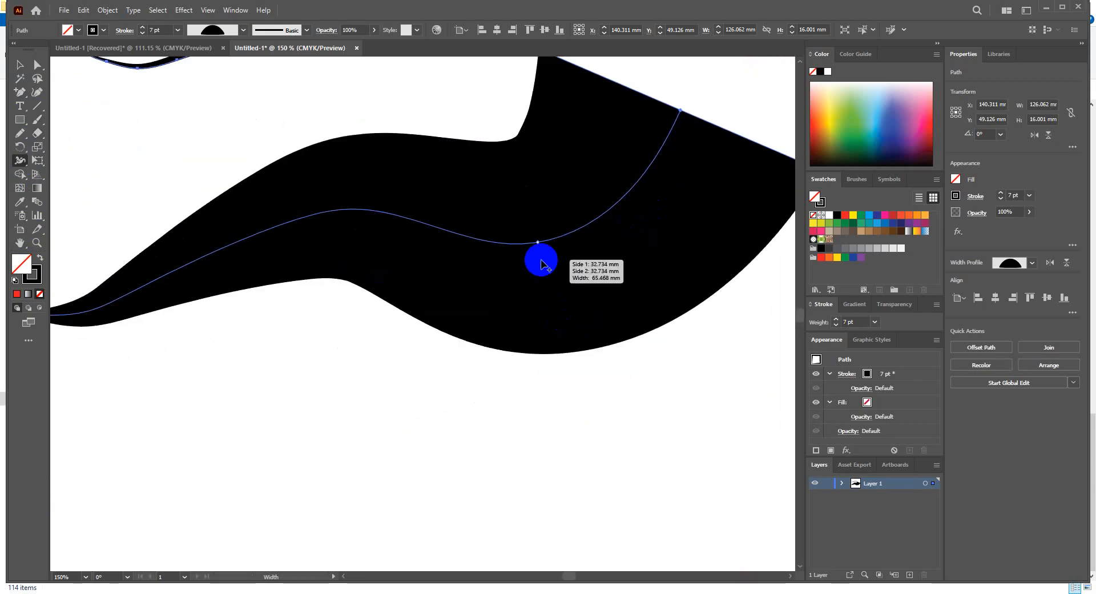
{"action": "scroll", "coordinate": [543, 260], "scroll_direction": "up", "scroll_amount": 4}
{"action": "left_click_drag", "start_coordinate": [540, 161], "coordinate": [653, 204]}
{"action": "scroll", "coordinate": [528, 190], "scroll_direction": "up", "scroll_amount": 2}
{"action": "scroll", "coordinate": [528, 190], "scroll_direction": "up", "scroll_amount": 5}
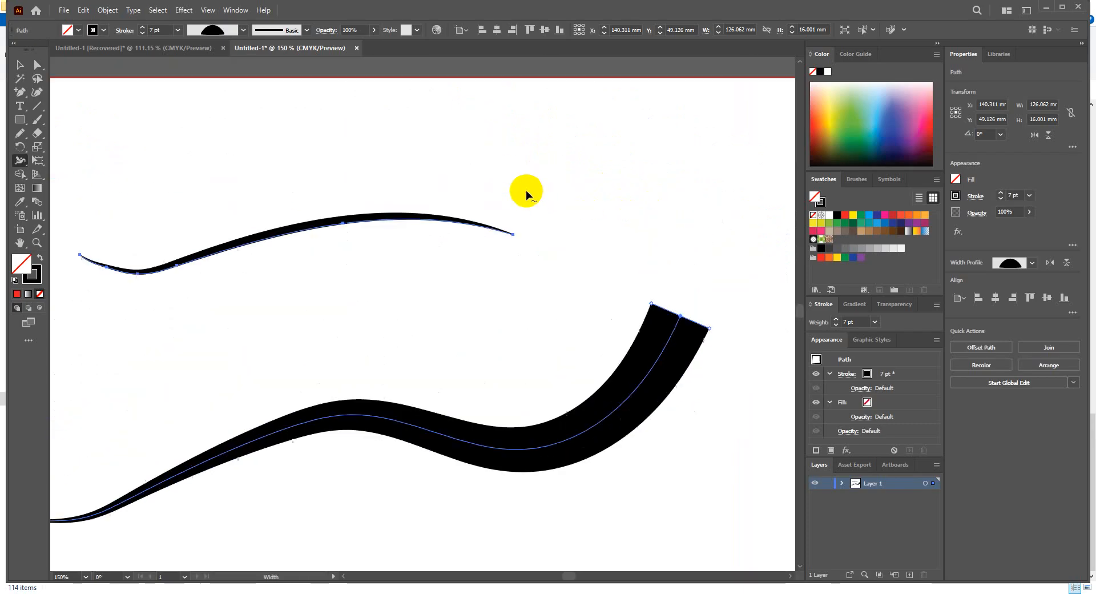
Draw a rectangle about 102 by 14 mm above the upper curve and fill it with red.
{"action": "left_click", "coordinate": [24, 121]}
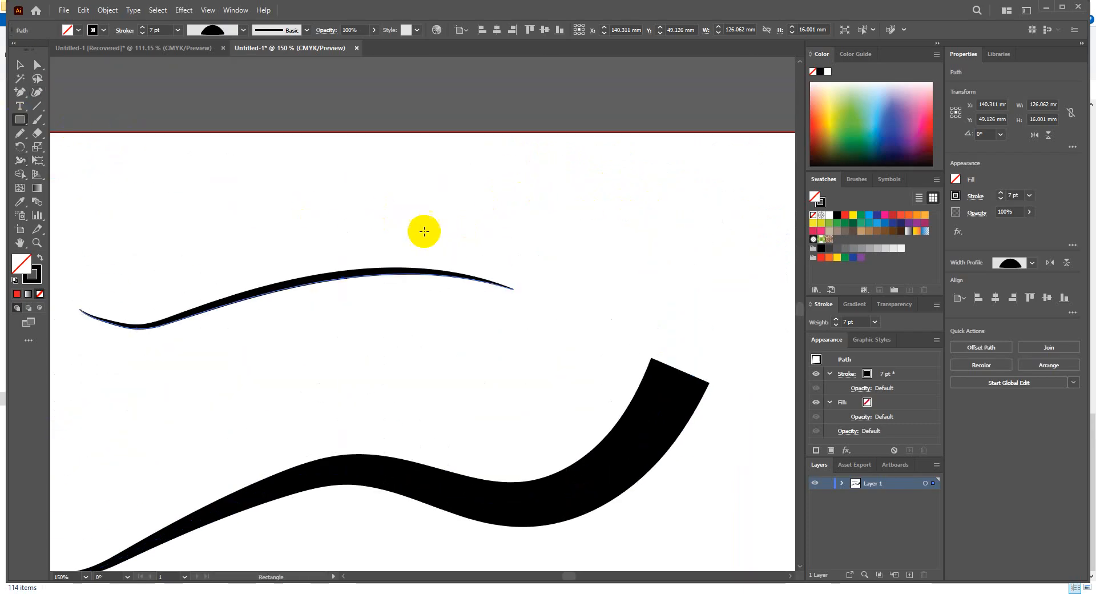
{"action": "mouse_move", "coordinate": [325, 180]}
{"action": "left_mouse_down"}
{"action": "mouse_move", "coordinate": [487, 220]}
{"action": "mouse_move", "coordinate": [677, 226]}
{"action": "left_mouse_up"}
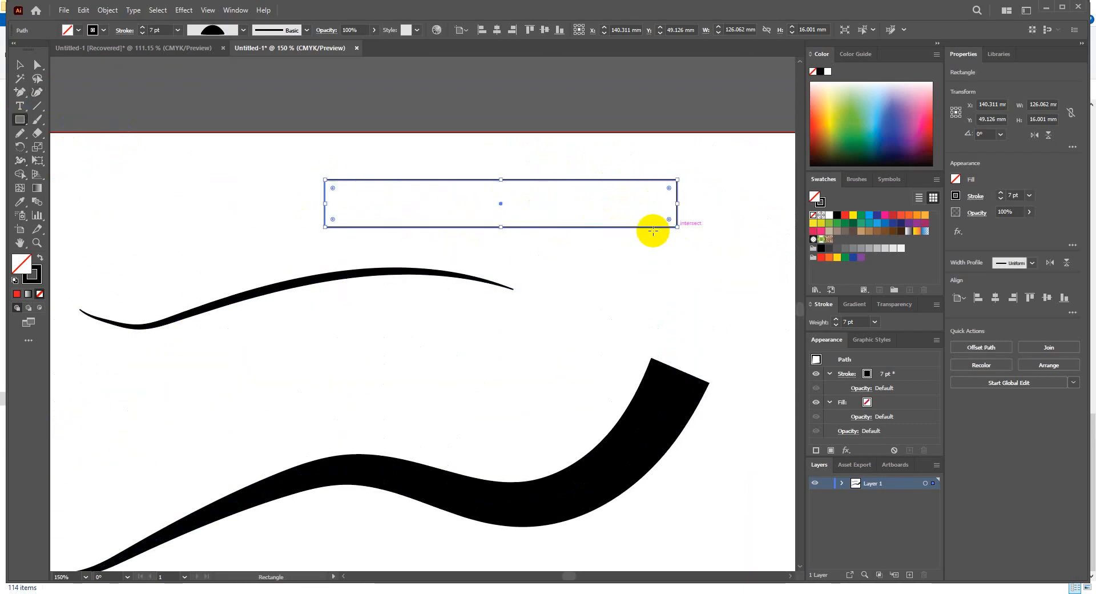
{"action": "left_click", "coordinate": [104, 30]}
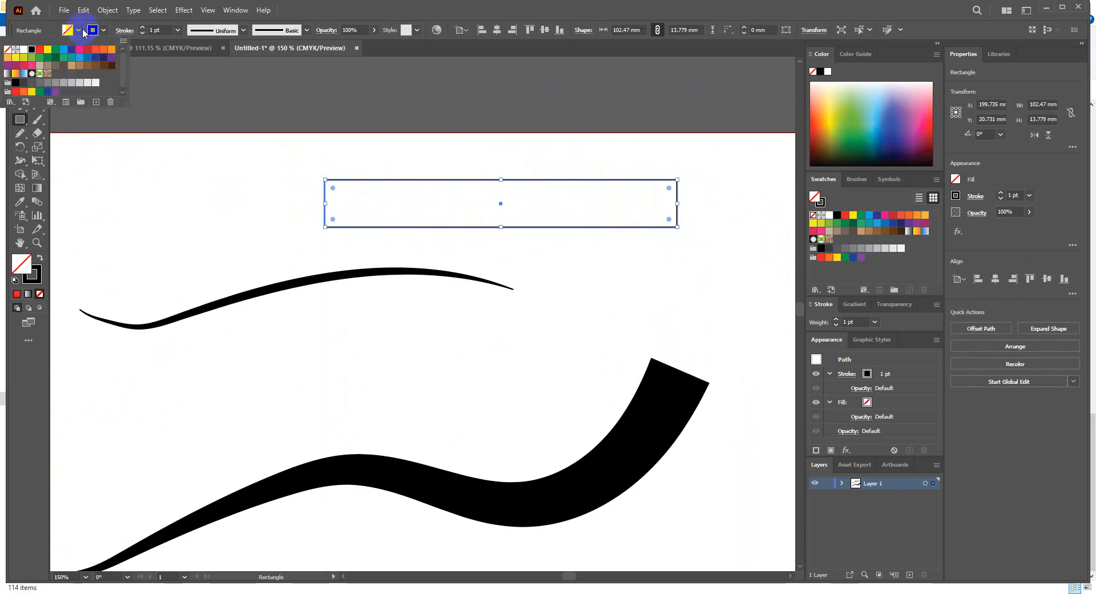
{"action": "left_click", "coordinate": [79, 31]}
{"action": "left_click", "coordinate": [78, 31]}
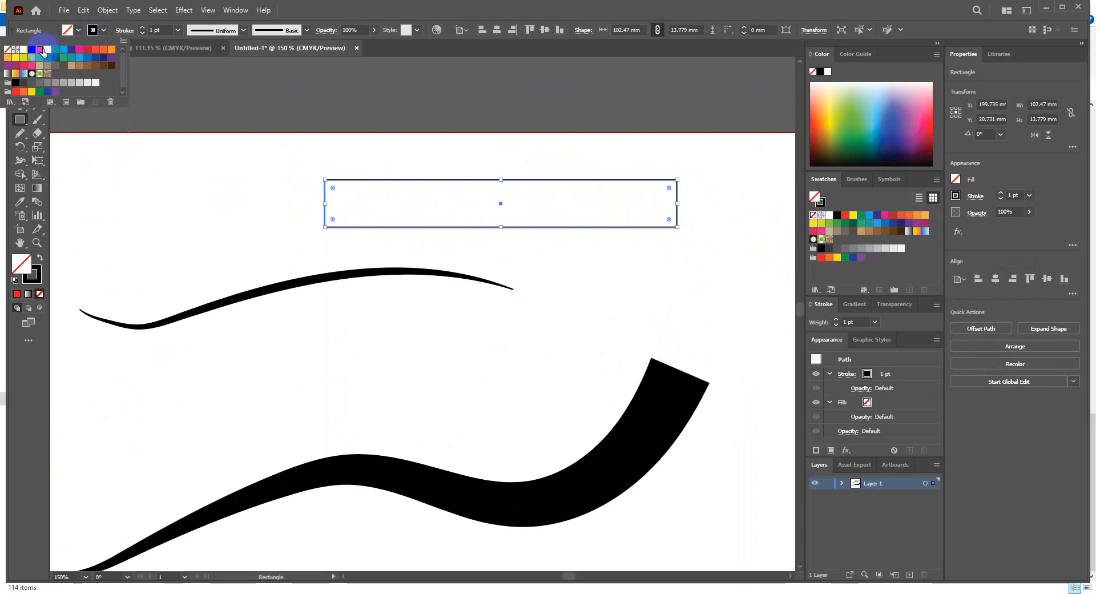
{"action": "left_click", "coordinate": [40, 49]}
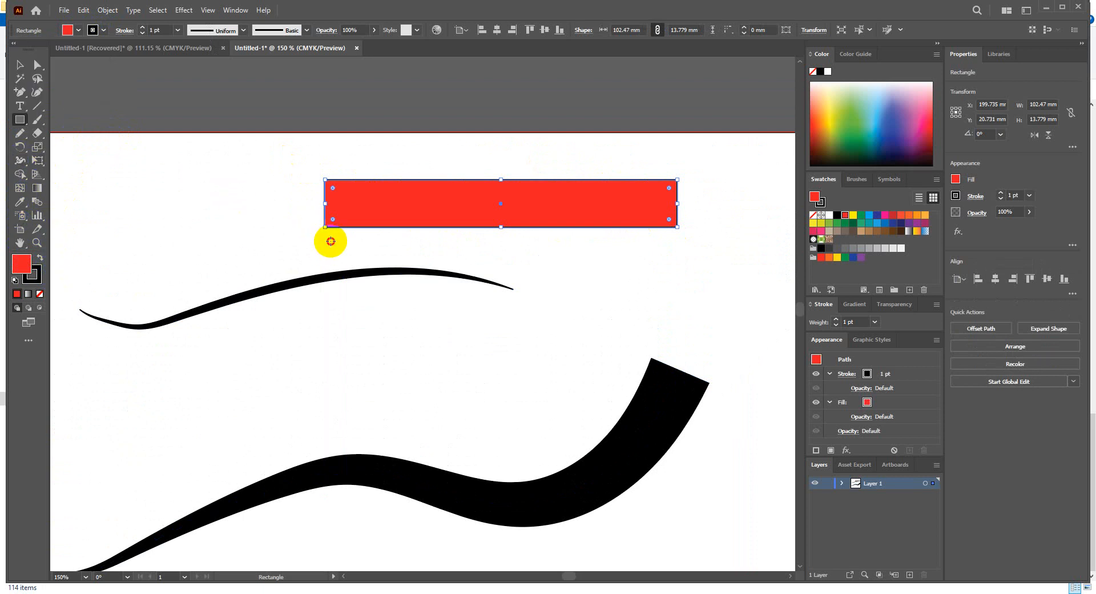
{"action": "left_click", "coordinate": [319, 225]}
{"action": "left_click", "coordinate": [577, 322]}
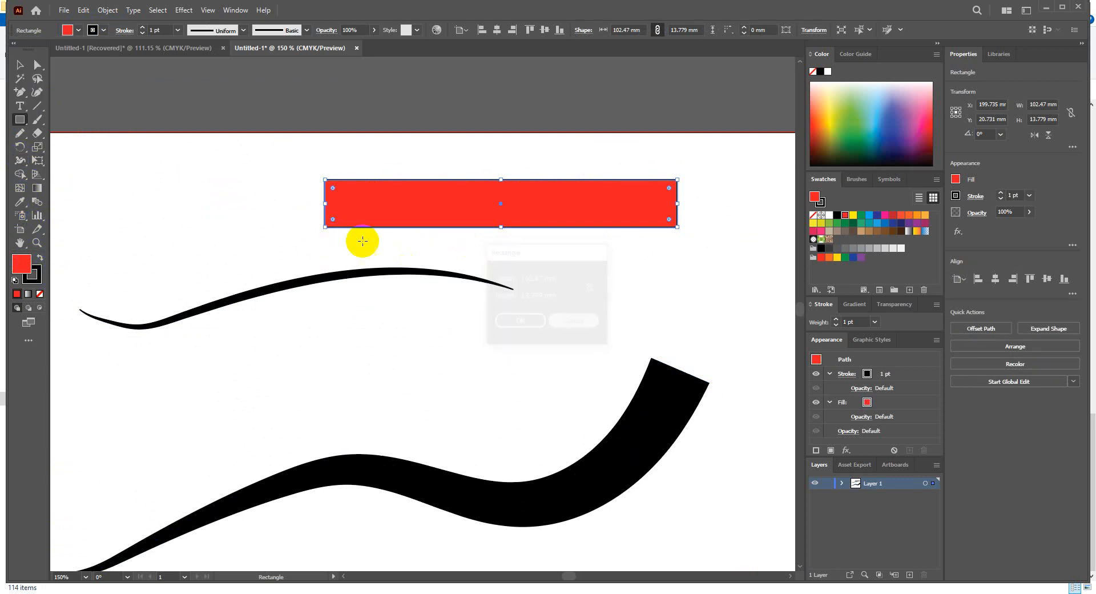
{"action": "left_click", "coordinate": [330, 223]}
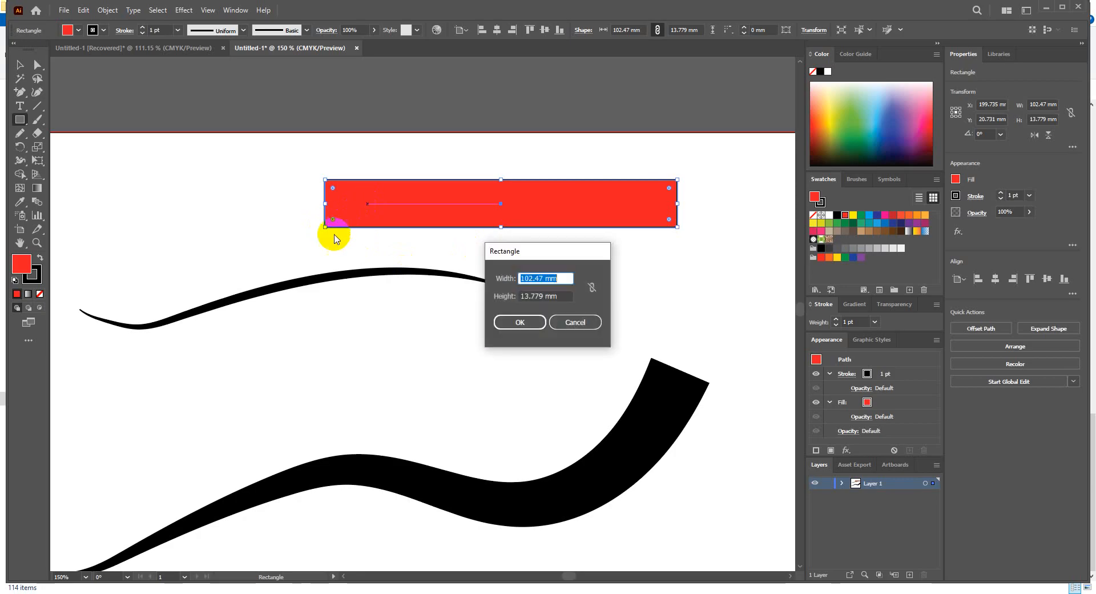
{"action": "left_click", "coordinate": [575, 319]}
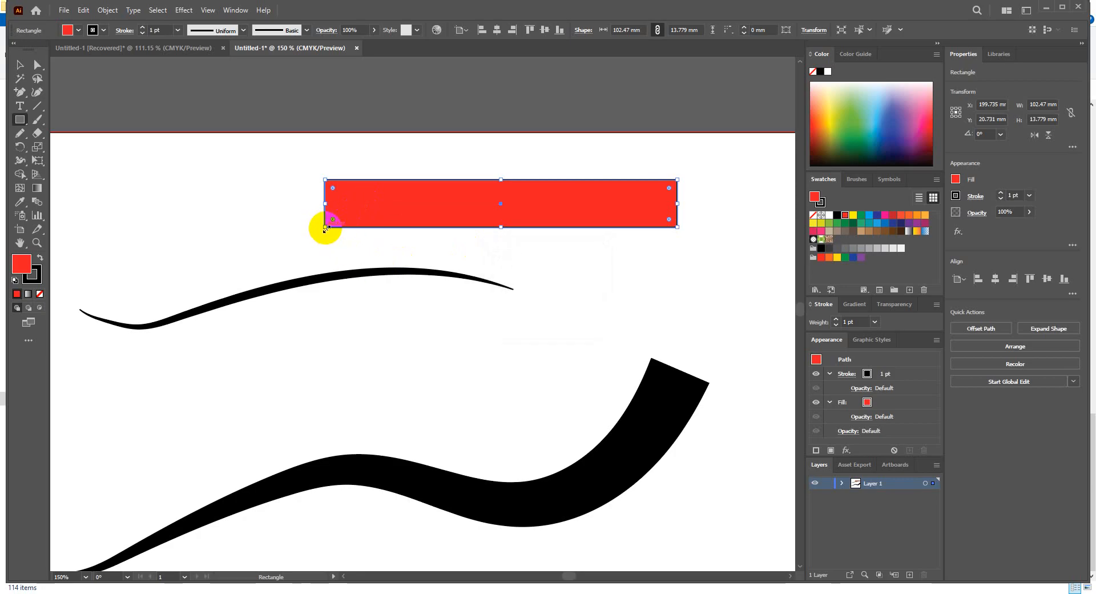
Enlarge the red rectangle from its lower-left corner to about 104 by 19 mm and deselect it.
{"action": "left_click_drag", "start_coordinate": [325, 224], "coordinate": [318, 246]}
{"action": "left_click", "coordinate": [421, 209]}
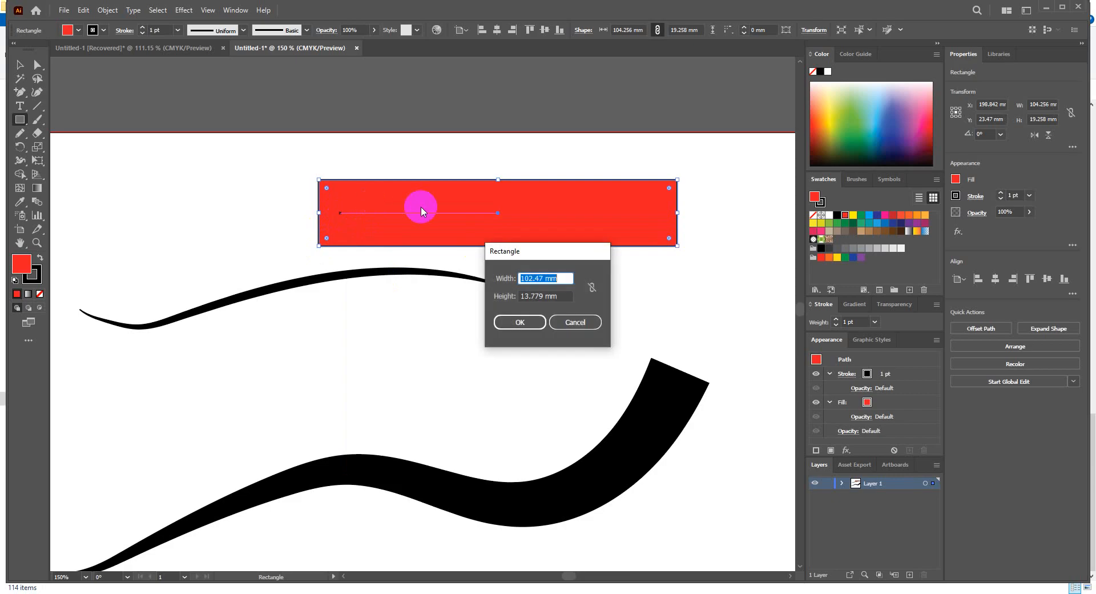
{"action": "left_click", "coordinate": [576, 322]}
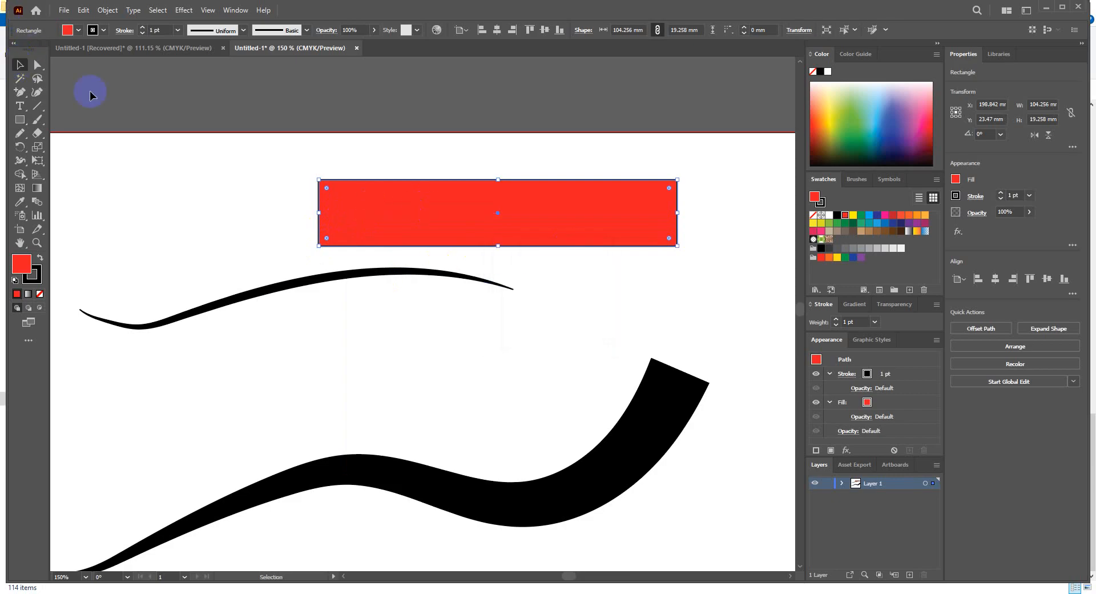
{"action": "left_click", "coordinate": [399, 141]}
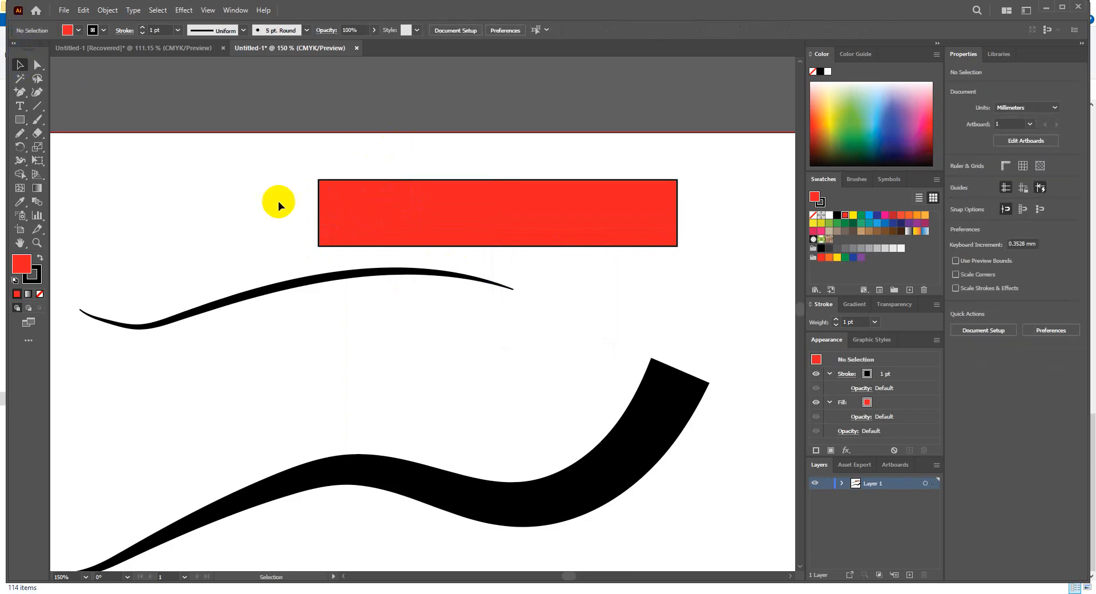
Widen the rectangle's stroke at its upper-left corner and to about 21 mm at its lower-left corner with the Width tool.
{"action": "left_click", "coordinate": [20, 162]}
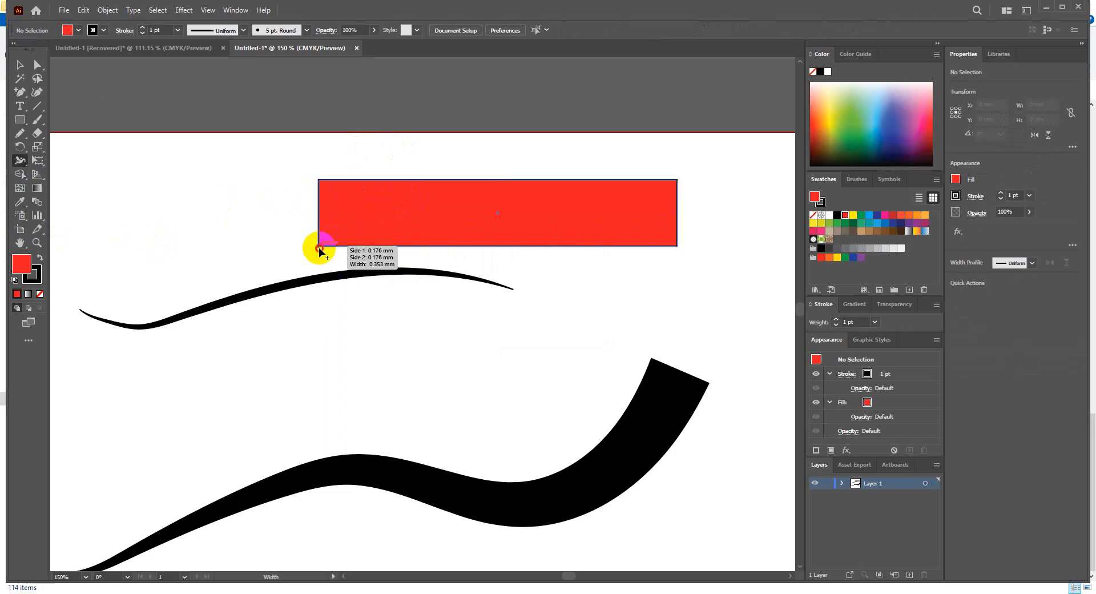
{"action": "mouse_move", "coordinate": [319, 250]}
{"action": "left_mouse_down"}
{"action": "mouse_move", "coordinate": [319, 235]}
{"action": "mouse_move", "coordinate": [319, 248]}
{"action": "mouse_move", "coordinate": [323, 239]}
{"action": "mouse_move", "coordinate": [296, 235]}
{"action": "mouse_move", "coordinate": [262, 244]}
{"action": "mouse_move", "coordinate": [311, 304]}
{"action": "mouse_move", "coordinate": [318, 244]}
{"action": "mouse_move", "coordinate": [288, 244]}
{"action": "mouse_move", "coordinate": [324, 183]}
{"action": "mouse_move", "coordinate": [298, 214]}
{"action": "mouse_move", "coordinate": [332, 215]}
{"action": "mouse_move", "coordinate": [329, 190]}
{"action": "left_mouse_up"}
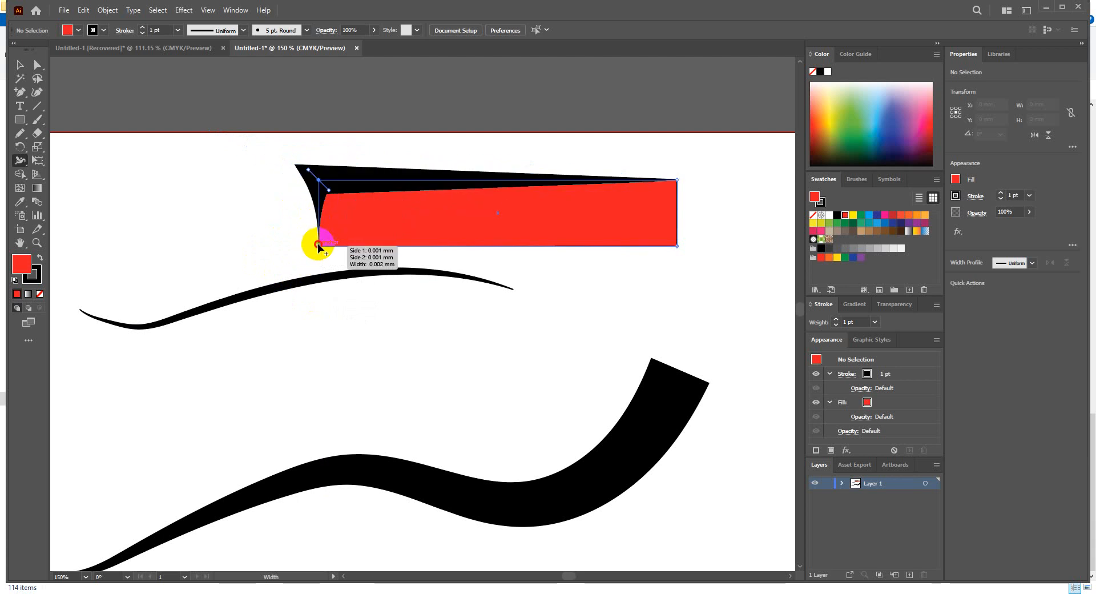
{"action": "mouse_move", "coordinate": [318, 246]}
{"action": "left_mouse_down"}
{"action": "mouse_move", "coordinate": [349, 227]}
{"action": "mouse_move", "coordinate": [321, 247]}
{"action": "left_mouse_up"}
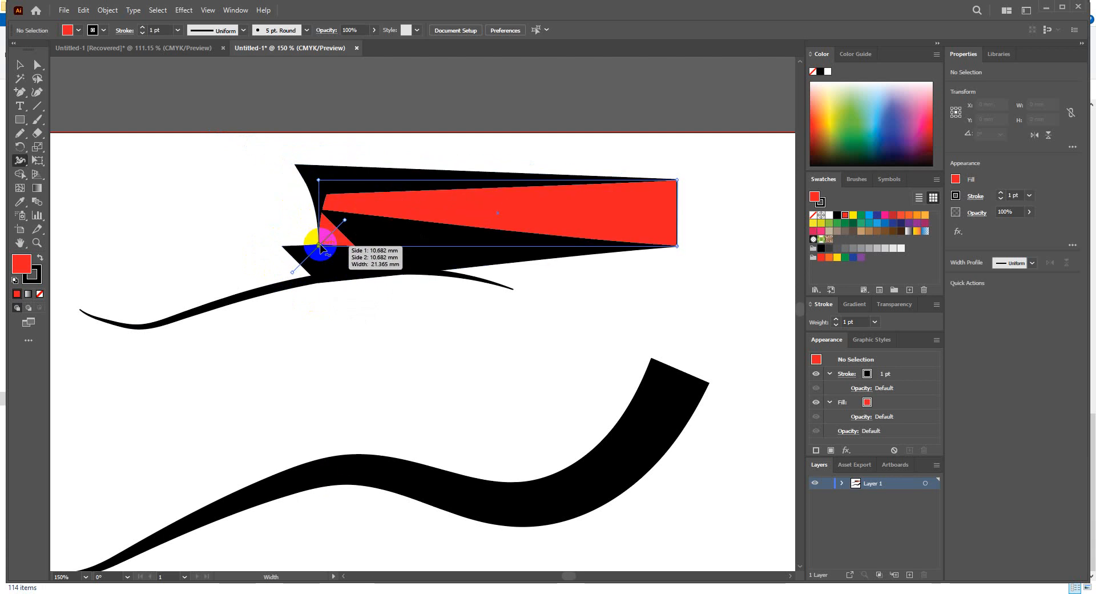
Widen the rectangle's stroke strongly at its upper-right and lower-right corners with the Width tool.
{"action": "scroll", "coordinate": [346, 235], "scroll_direction": "down", "scroll_amount": 3}
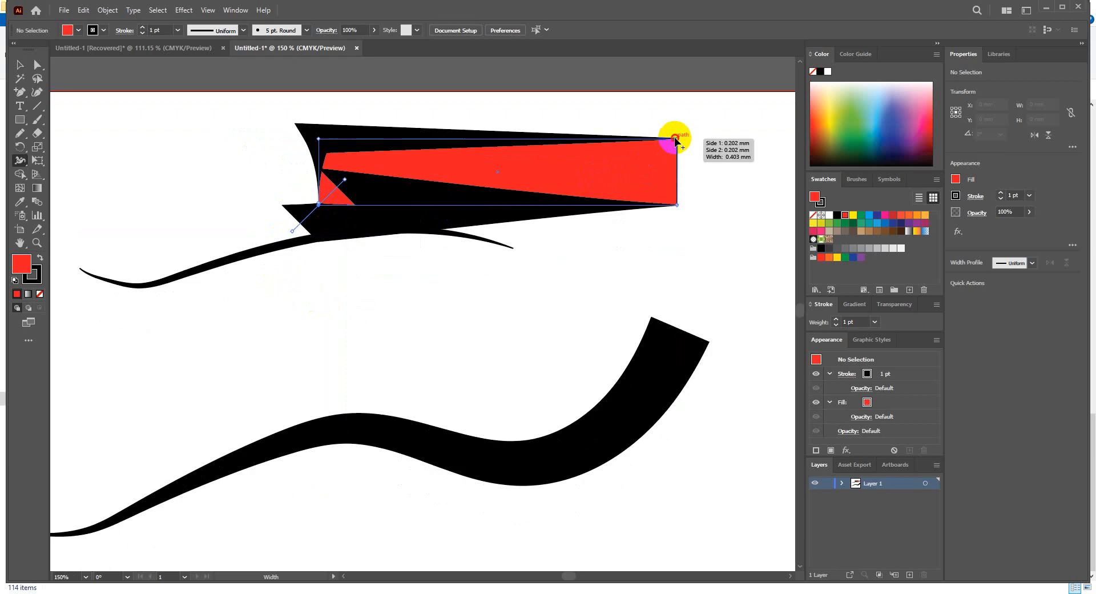
{"action": "left_click_drag", "start_coordinate": [678, 140], "coordinate": [649, 166]}
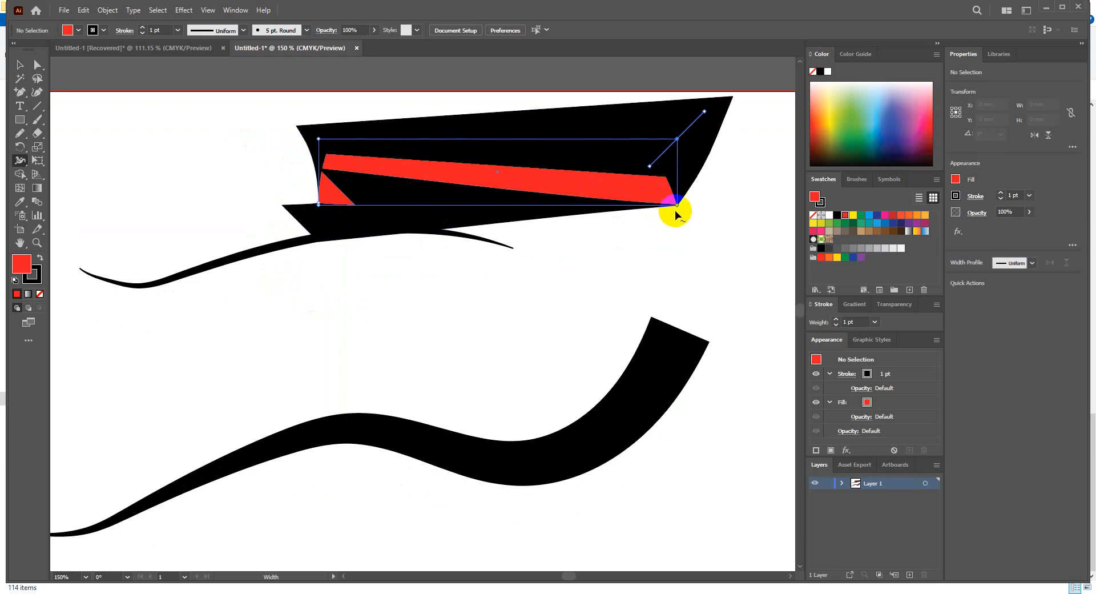
{"action": "mouse_move", "coordinate": [677, 207]}
{"action": "left_mouse_down"}
{"action": "mouse_move", "coordinate": [635, 146]}
{"action": "mouse_move", "coordinate": [631, 178]}
{"action": "mouse_move", "coordinate": [595, 210]}
{"action": "mouse_move", "coordinate": [362, 262]}
{"action": "mouse_move", "coordinate": [350, 252]}
{"action": "mouse_move", "coordinate": [365, 240]}
{"action": "left_mouse_up"}
Select the thick lower curve and give it a red fill.
{"action": "scroll", "coordinate": [520, 234], "scroll_direction": "up", "scroll_amount": 2}
{"action": "scroll", "coordinate": [368, 235], "scroll_direction": "down", "scroll_amount": 8}
{"action": "scroll", "coordinate": [366, 232], "scroll_direction": "down", "scroll_amount": 4}
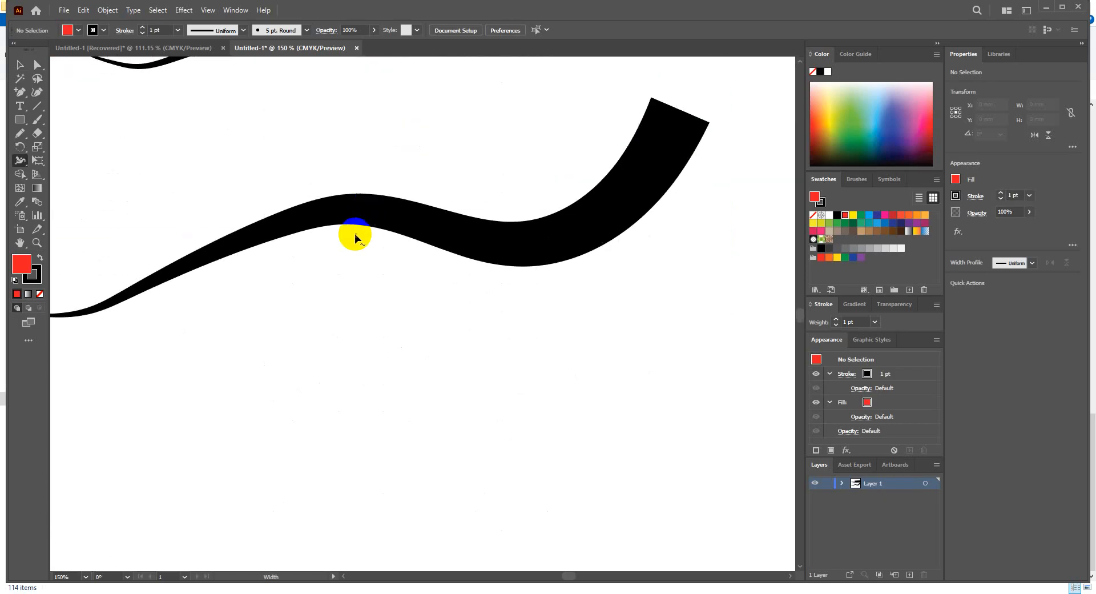
{"action": "scroll", "coordinate": [333, 247], "scroll_direction": "up", "scroll_amount": 3}
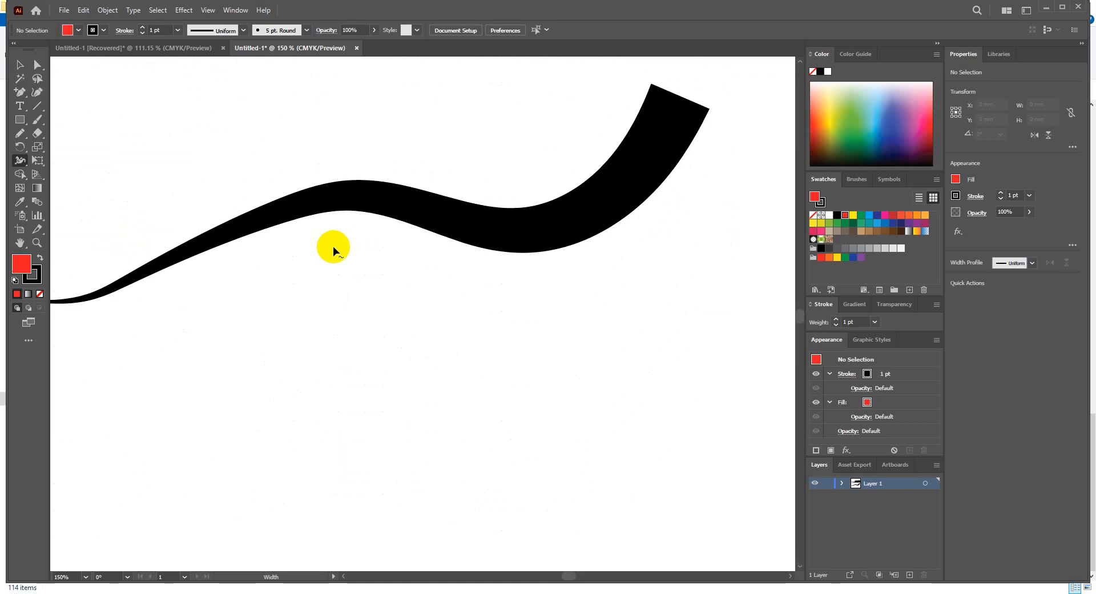
{"action": "scroll", "coordinate": [69, 187], "scroll_direction": "down", "scroll_amount": 2}
{"action": "scroll", "coordinate": [285, 267], "scroll_direction": "up", "scroll_amount": 5}
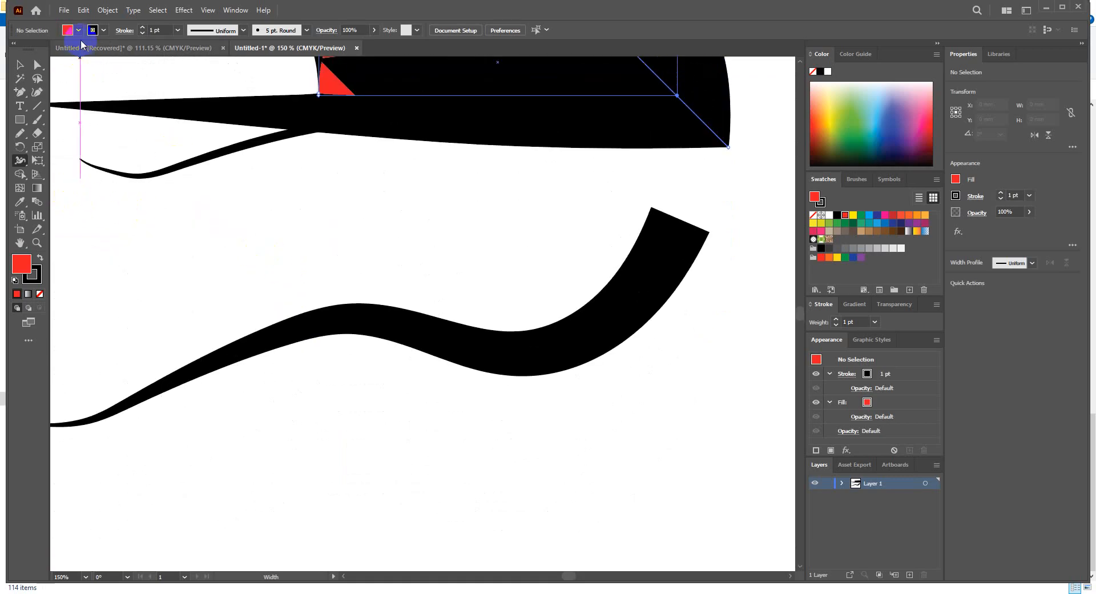
{"action": "left_click", "coordinate": [19, 64]}
{"action": "left_click", "coordinate": [358, 313]}
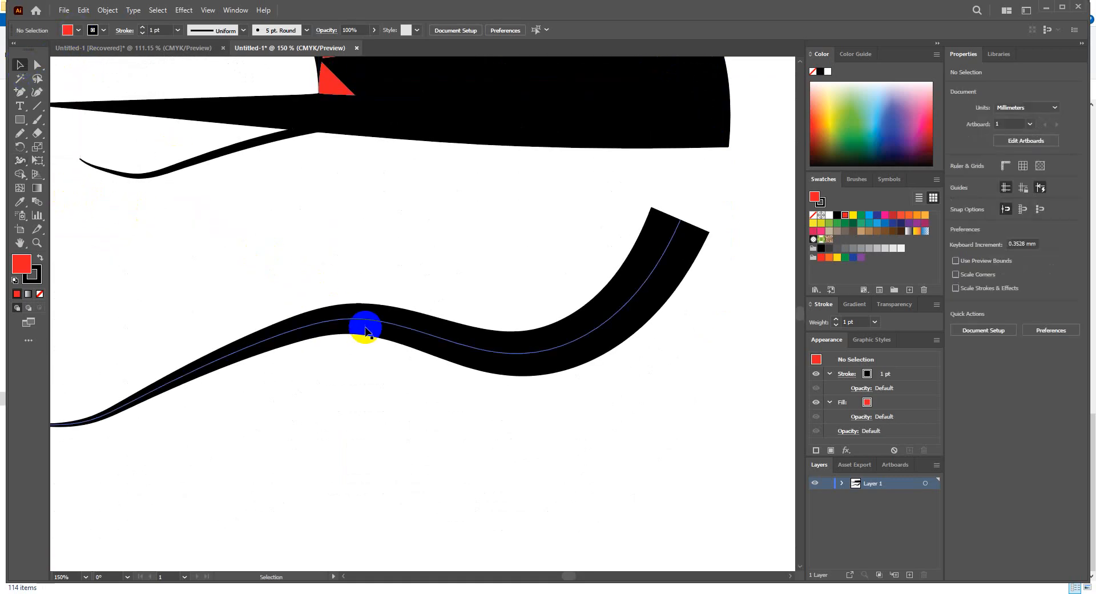
{"action": "left_click", "coordinate": [68, 30]}
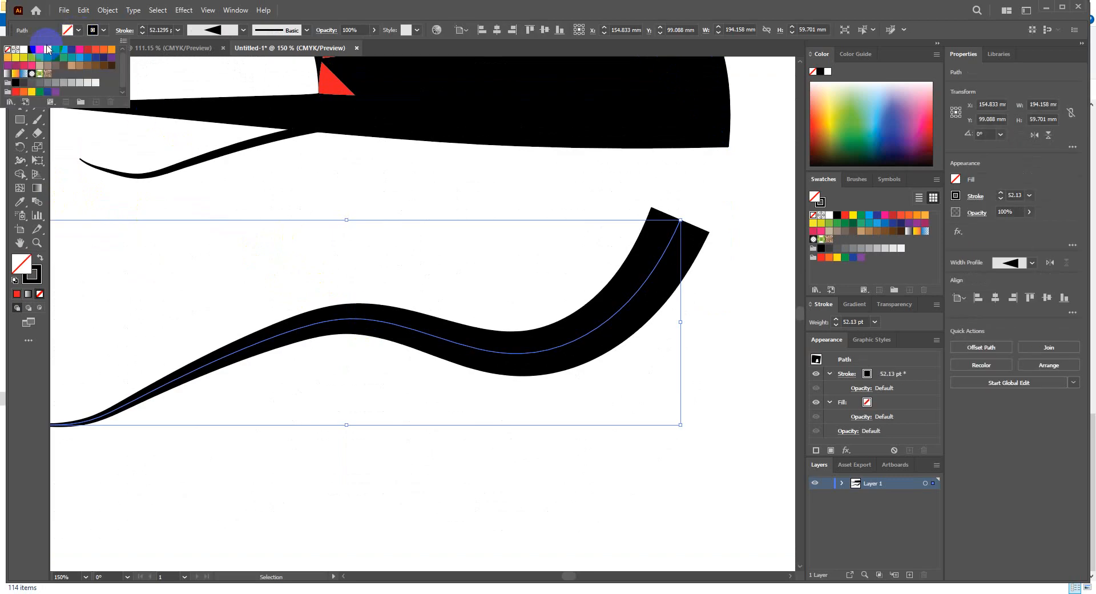
{"action": "left_click", "coordinate": [38, 49]}
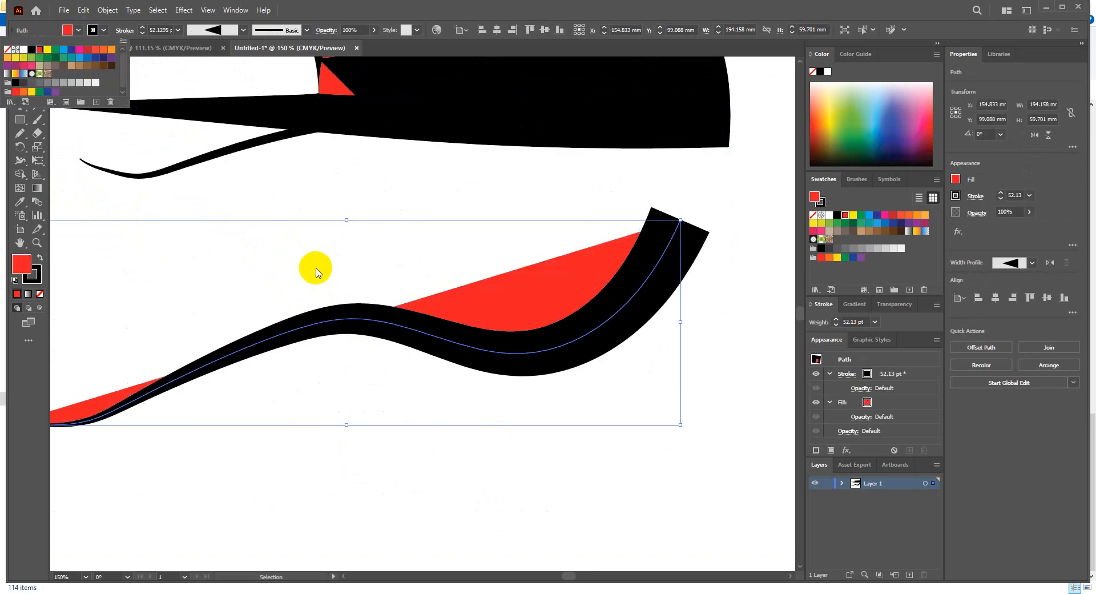
Try a yellow fill on the lower curve and set its fill back to none.
{"action": "left_click", "coordinate": [77, 31]}
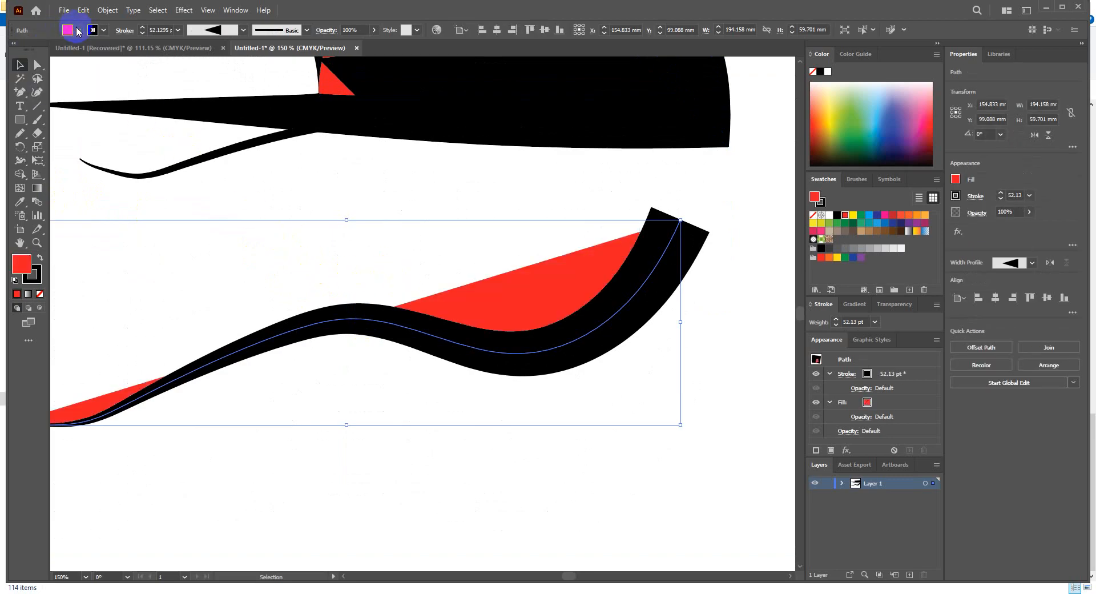
{"action": "left_click", "coordinate": [78, 30]}
{"action": "left_click", "coordinate": [46, 50]}
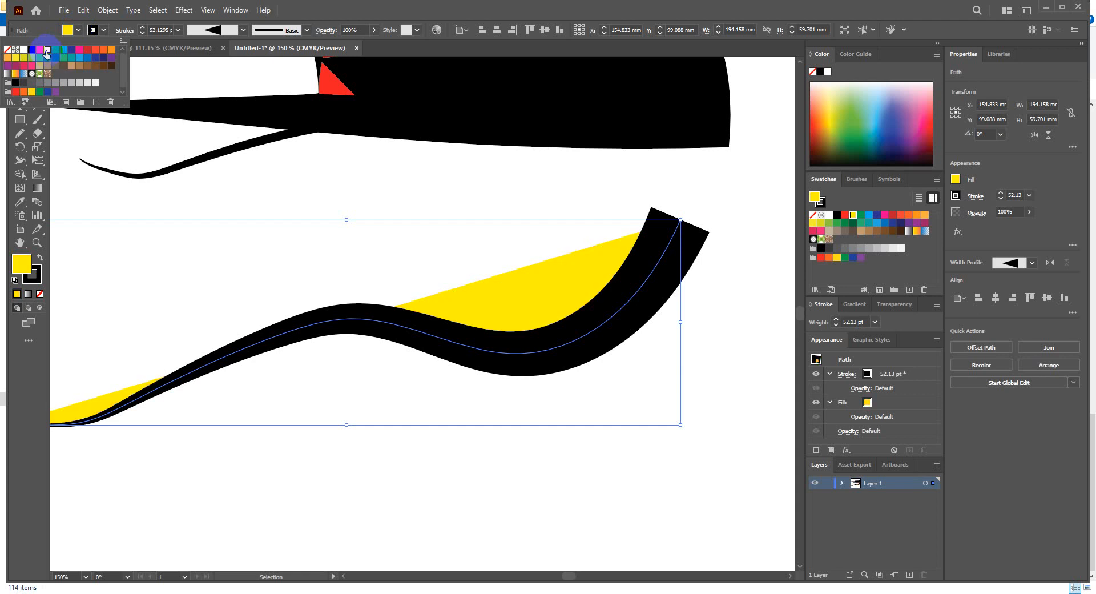
{"action": "left_click", "coordinate": [6, 50]}
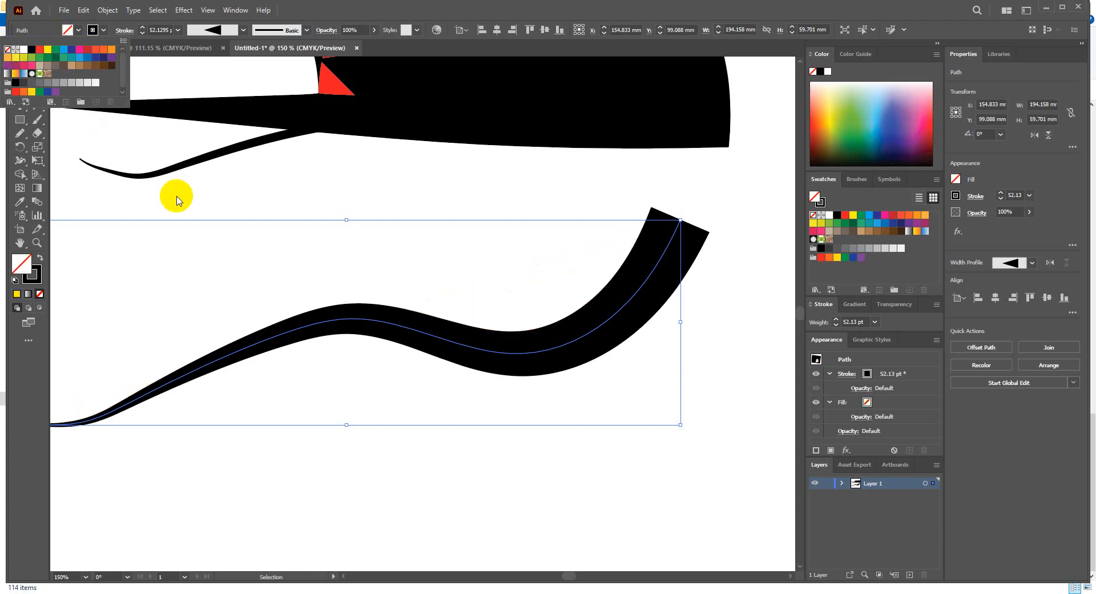
Give the lower curve a blue fill, 2837C6, with the Color Picker.
{"action": "double_click", "coordinate": [25, 275]}
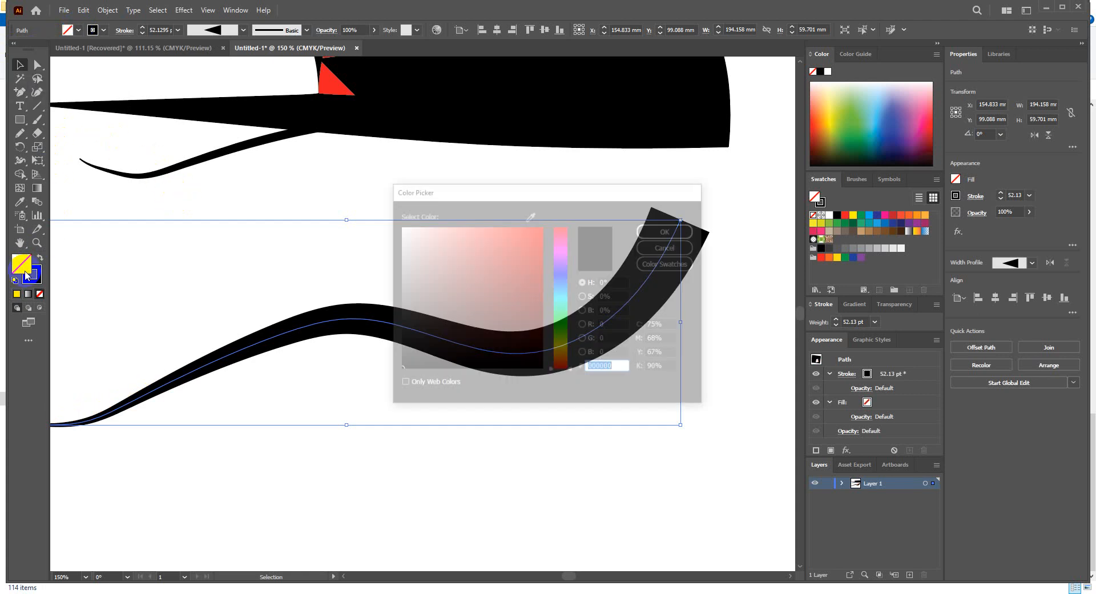
{"action": "left_click", "coordinate": [513, 257]}
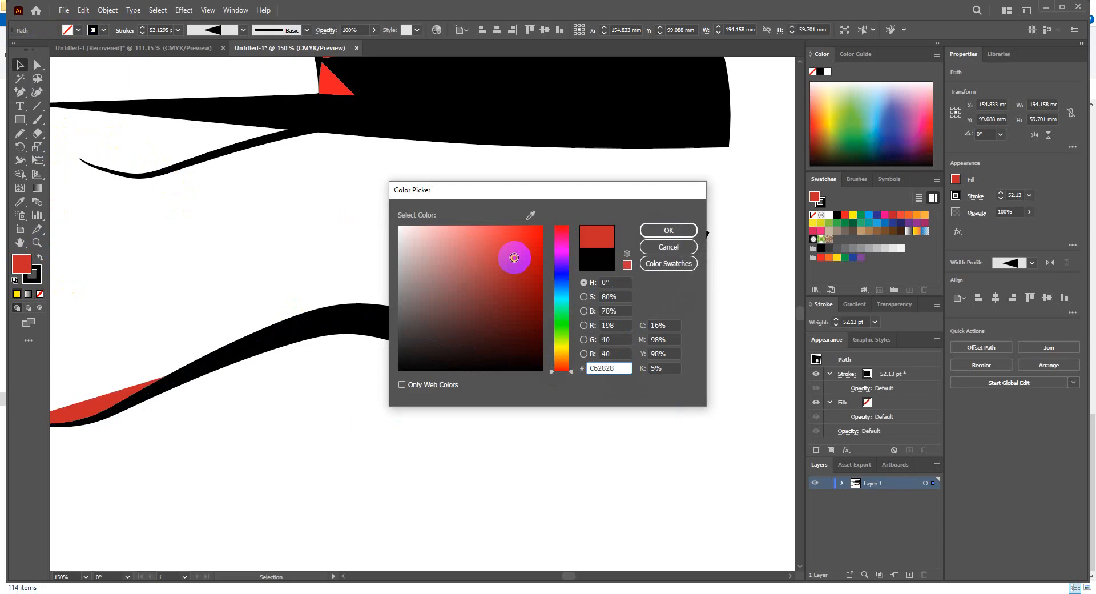
{"action": "left_click_drag", "start_coordinate": [559, 279], "coordinate": [563, 266]}
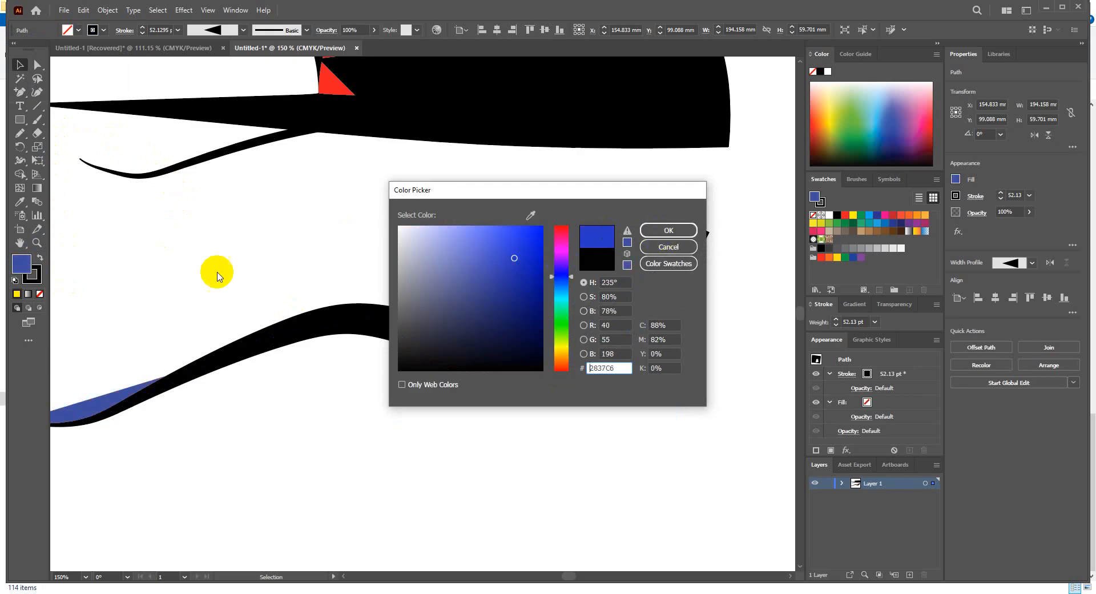
{"action": "left_click", "coordinate": [665, 230]}
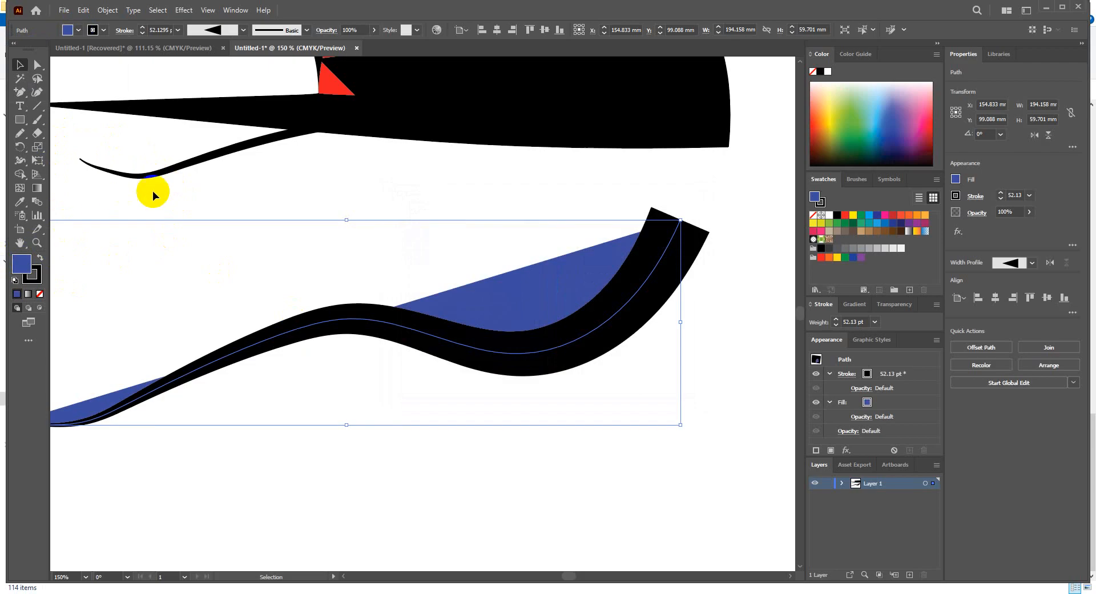
Remove the blue fill from the lower curve by setting its fill to none.
{"action": "left_click", "coordinate": [67, 33]}
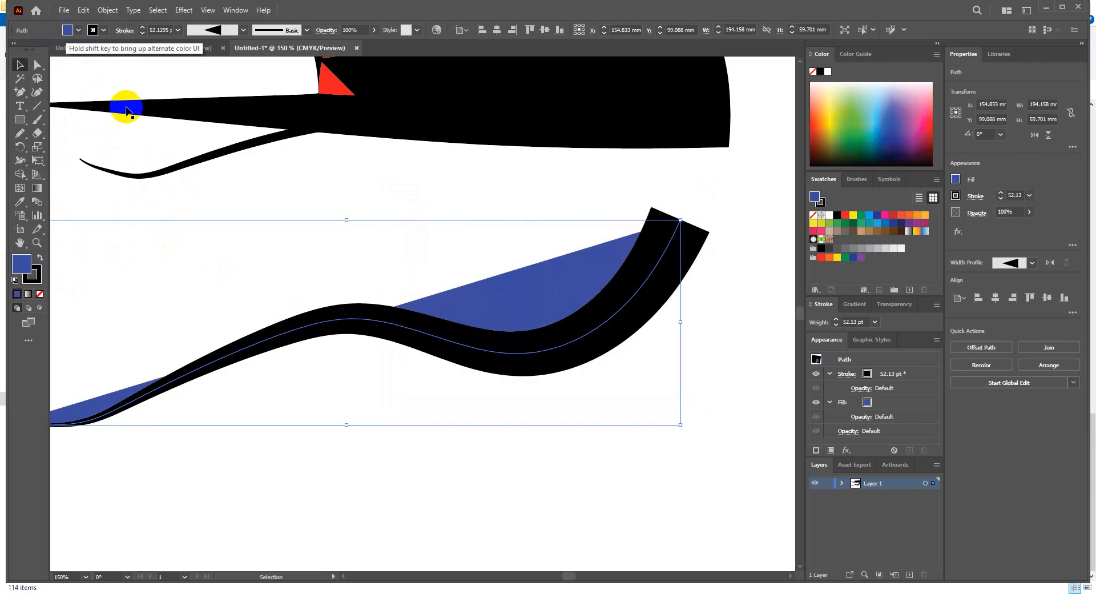
{"action": "scroll", "coordinate": [272, 241], "scroll_direction": "down", "scroll_amount": 2}
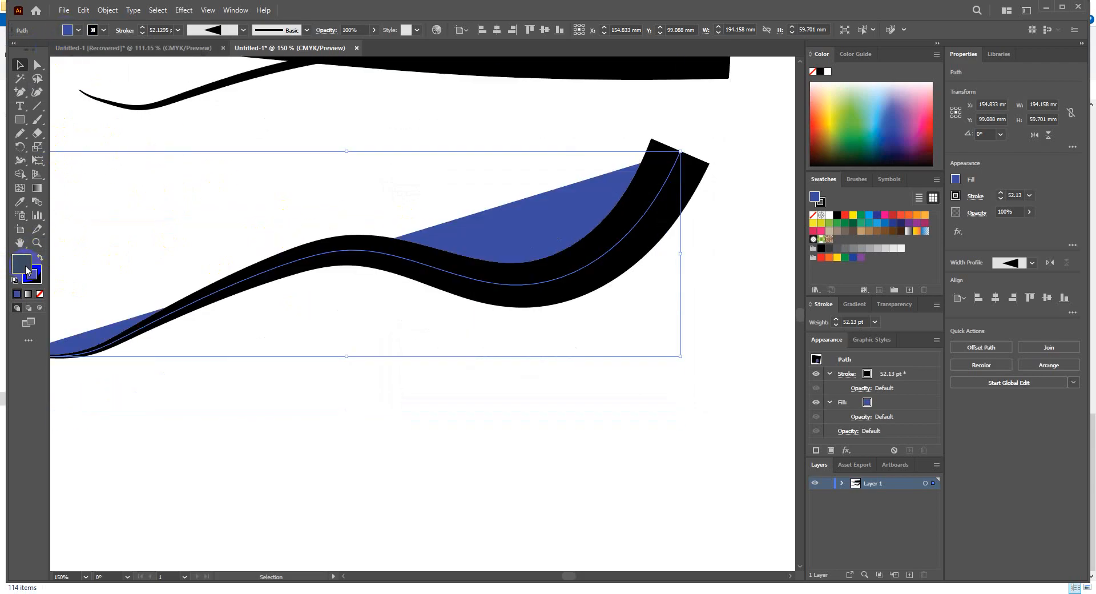
{"action": "left_click", "coordinate": [72, 34]}
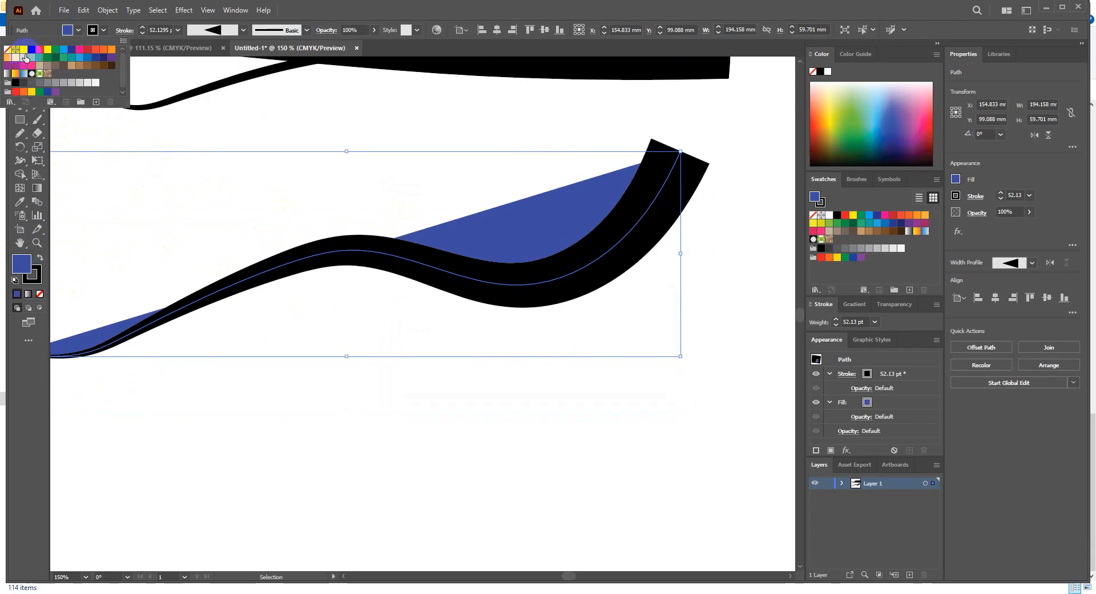
{"action": "left_click", "coordinate": [7, 49]}
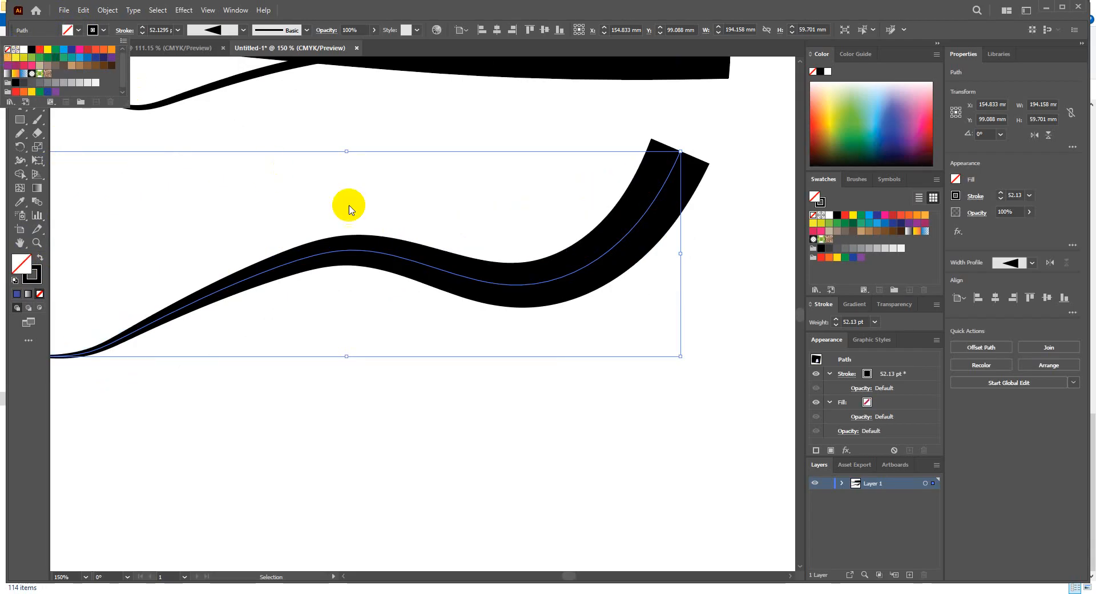